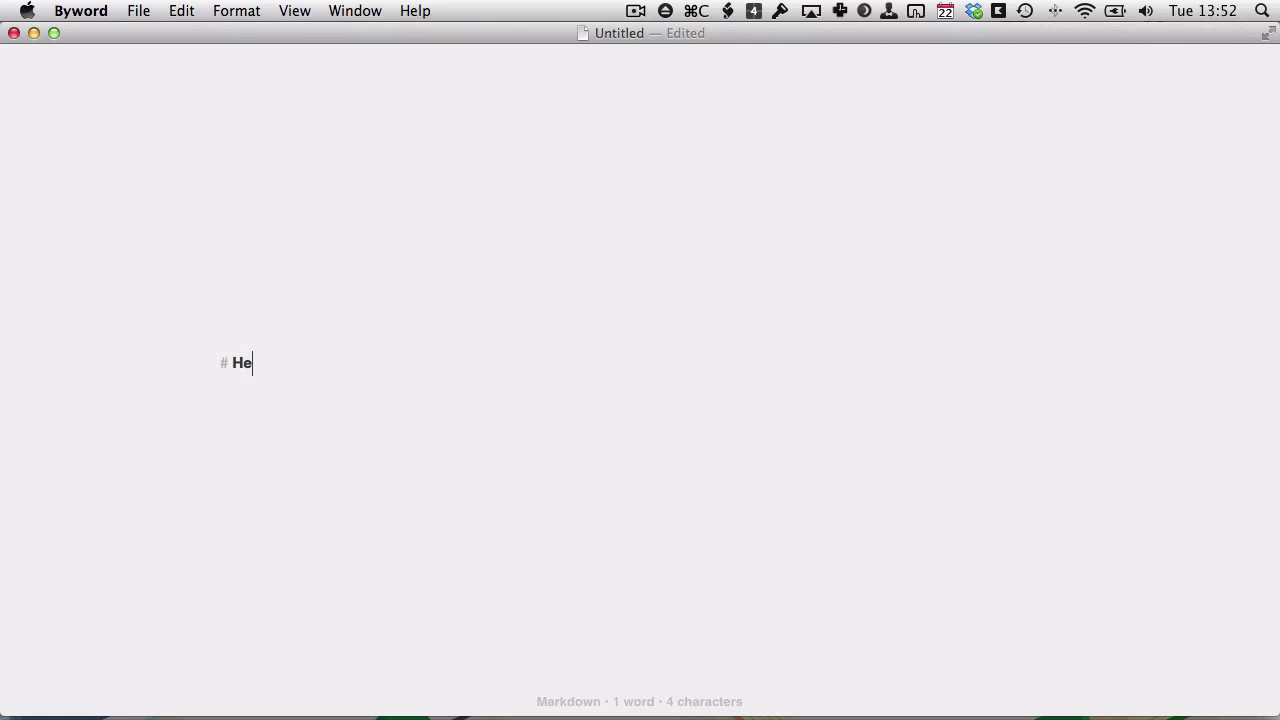
Step: Add '### Header Three' and '###### Header Six' on lines below Header One, then a blank line
key("Return")
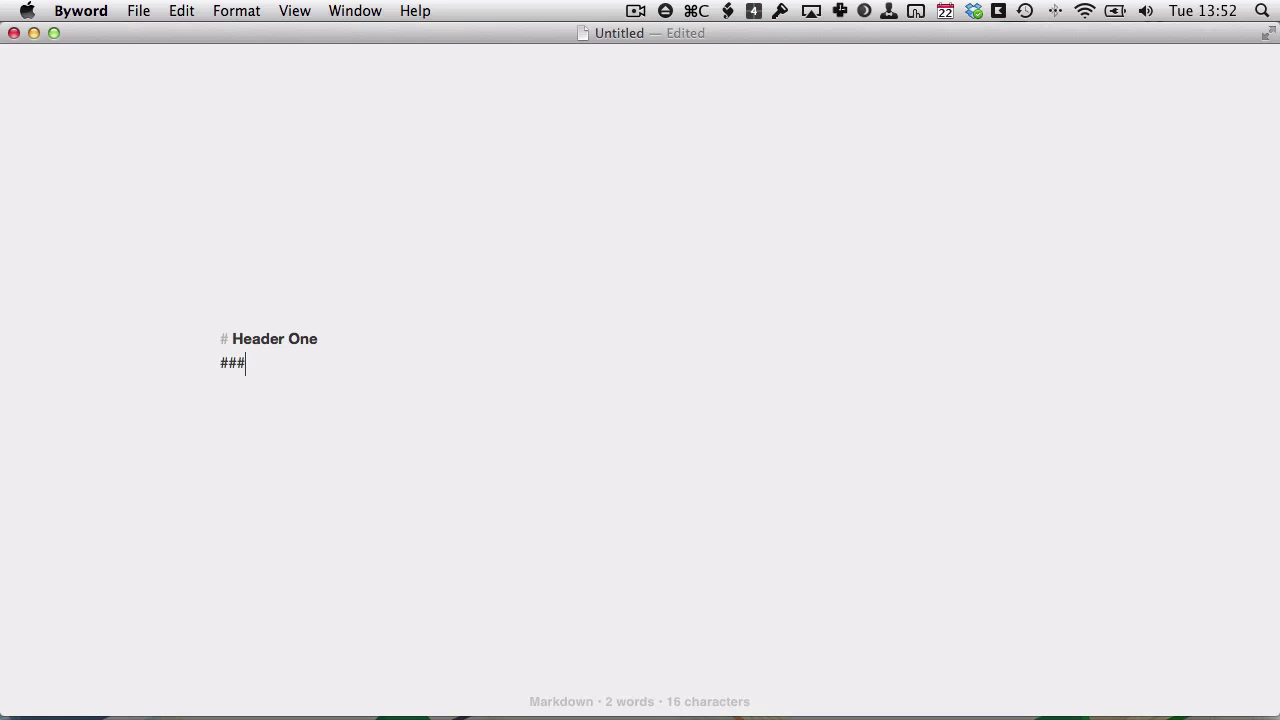
type("r Three")
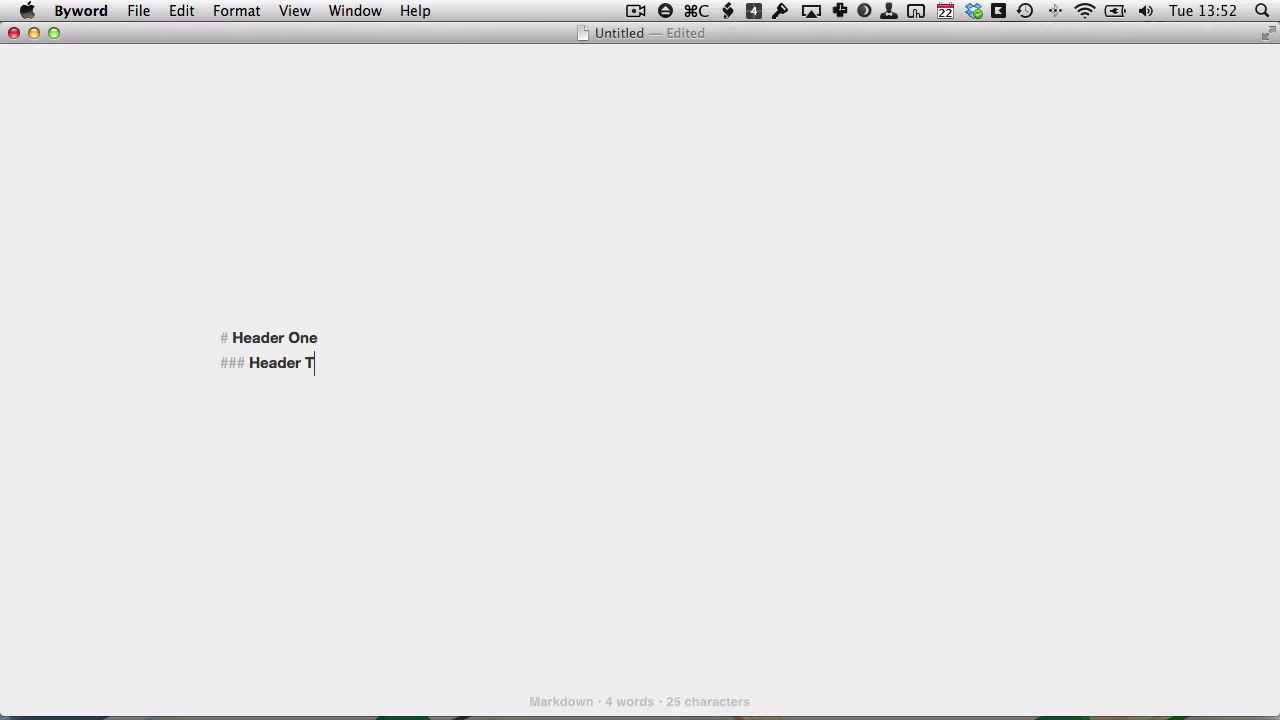
key("Return")
type("#")
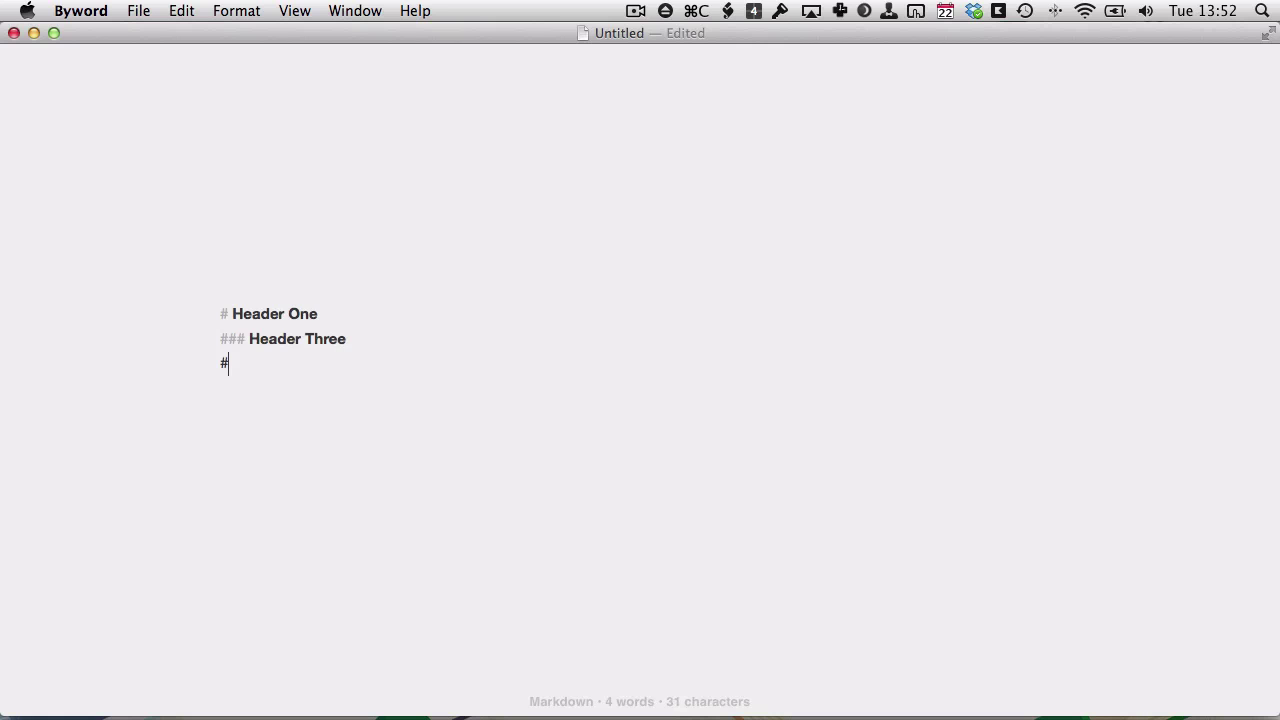
type("##### ")
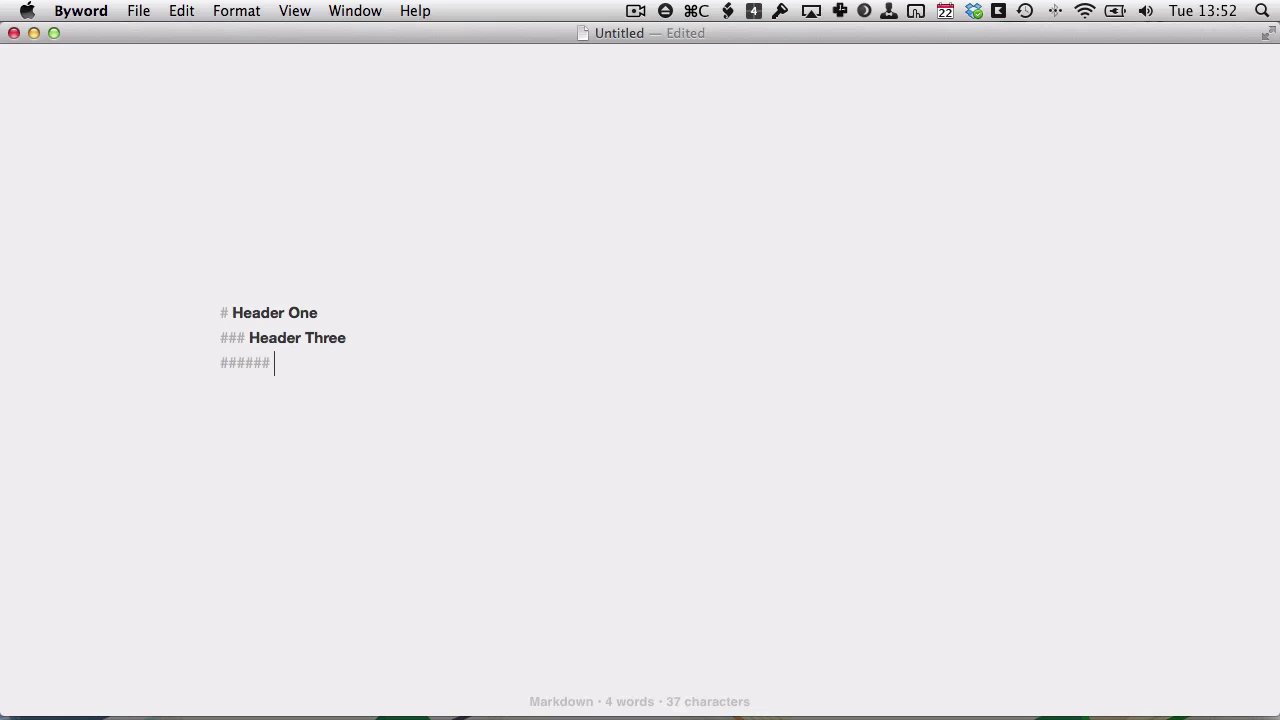
type("Header Six")
key("Return")
key("Return")
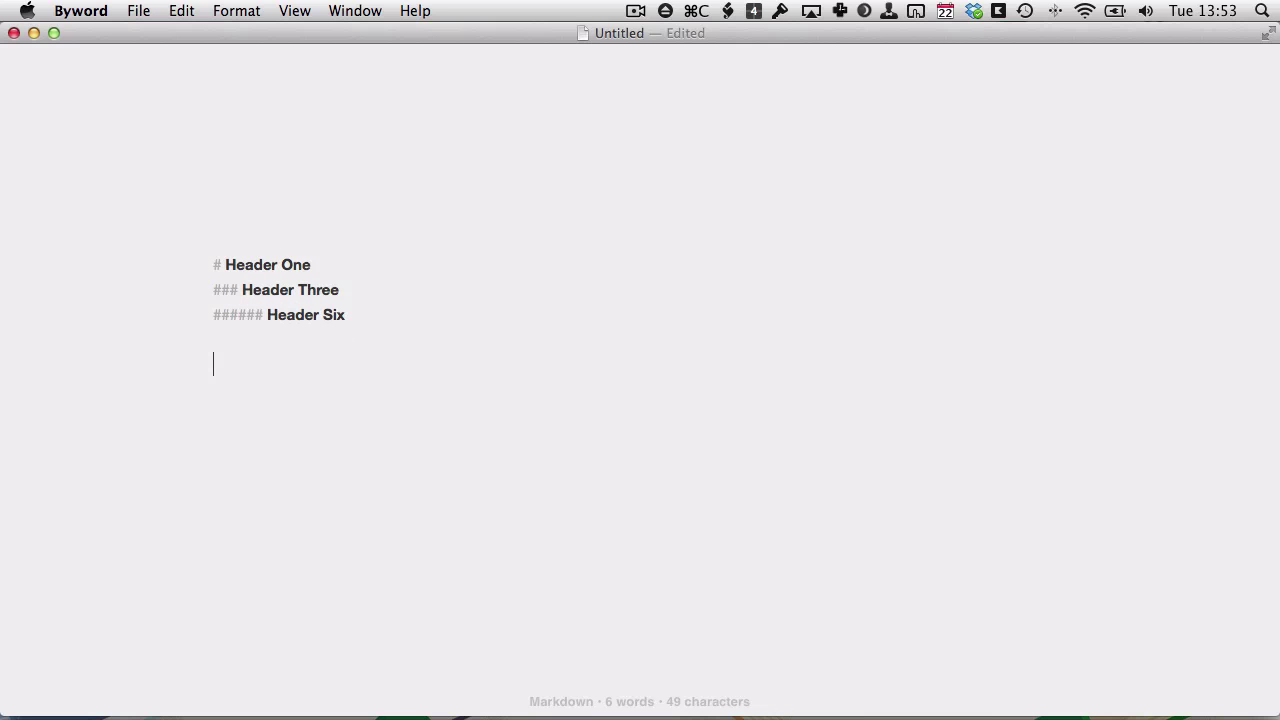
Step: Write the two-line paragraph 'This is a paragraph.' / 'This is also part of the paragraph.'
type("This ")
type("a")
key("BackSpace")
key("BackSpace")
type("is a paragraph.")
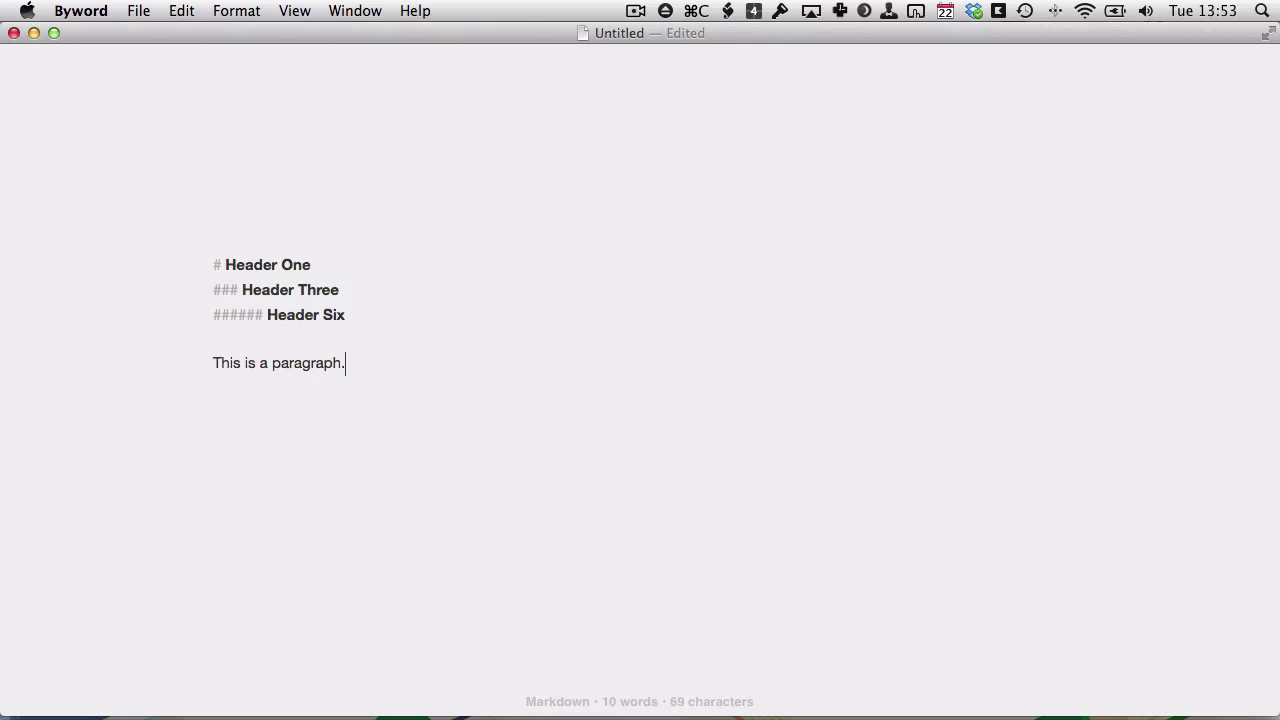
key("Return")
type("Th")
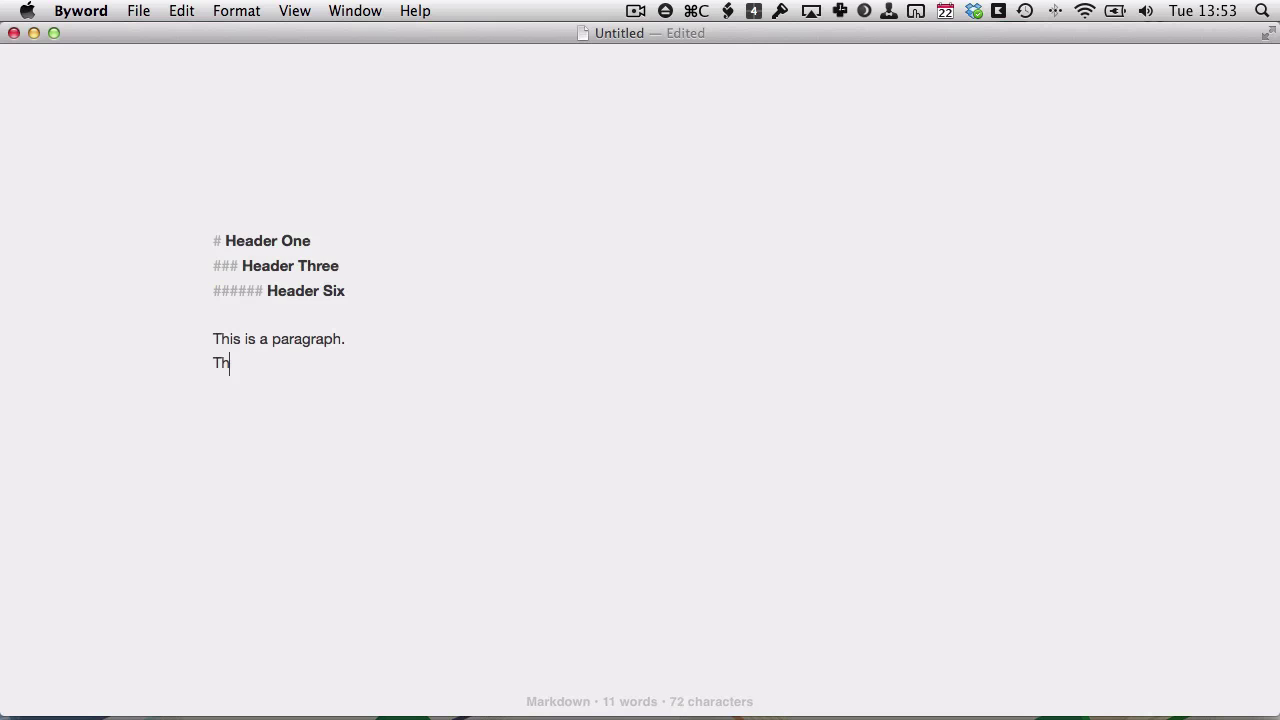
type("is is also part of the paragrpah.")
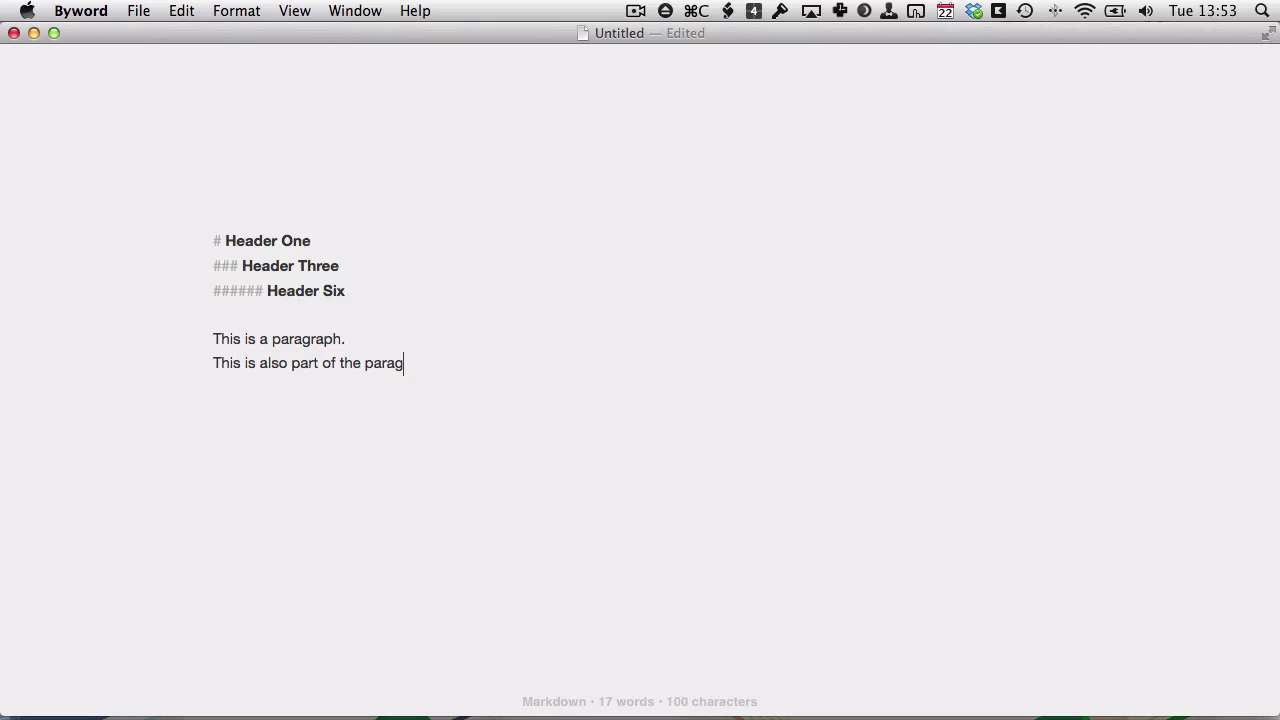
key("BackSpace")
key("BackSpace")
key("BackSpace")
key("BackSpace")
key("BackSpace")
type("raph.")
Step: Add a separate paragraph reading 'This is a new paragraph.' followed by a blank line
key("Return")
key("Return")
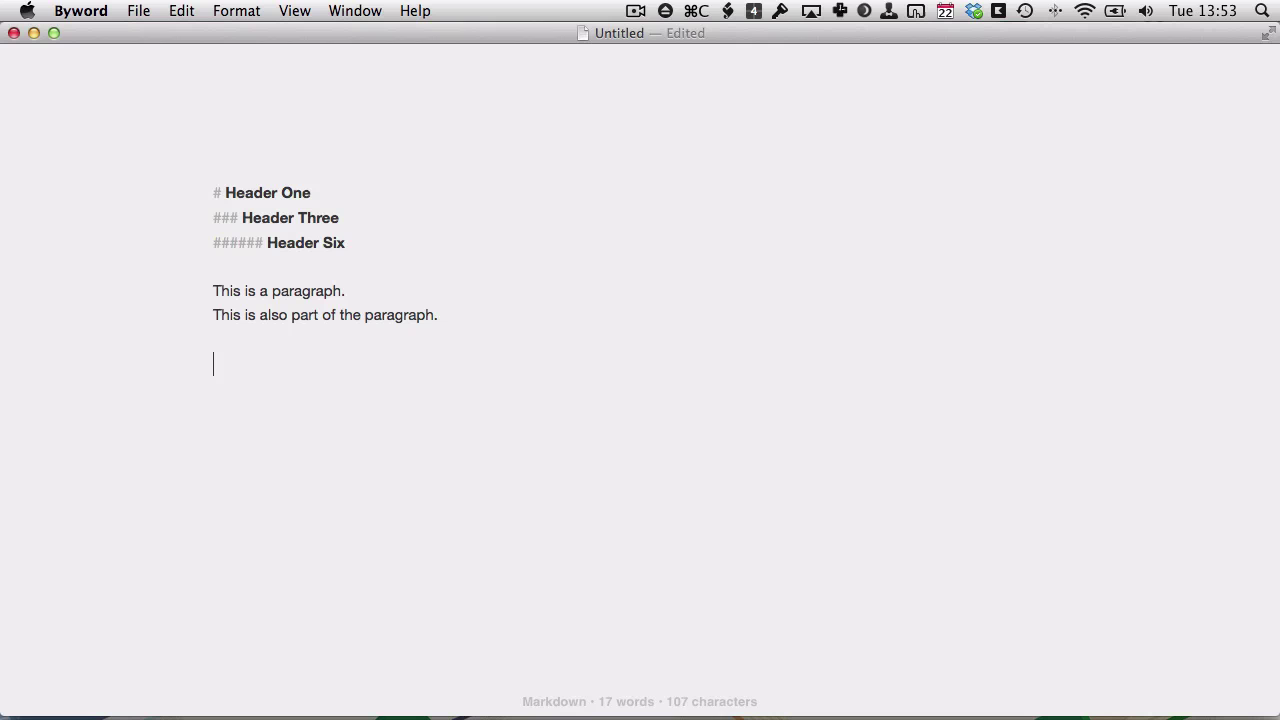
type("This ia a")
key("BackSpace")
key("BackSpace")
key("BackSpace")
type("s an")
key("BackSpace")
type("new parag")
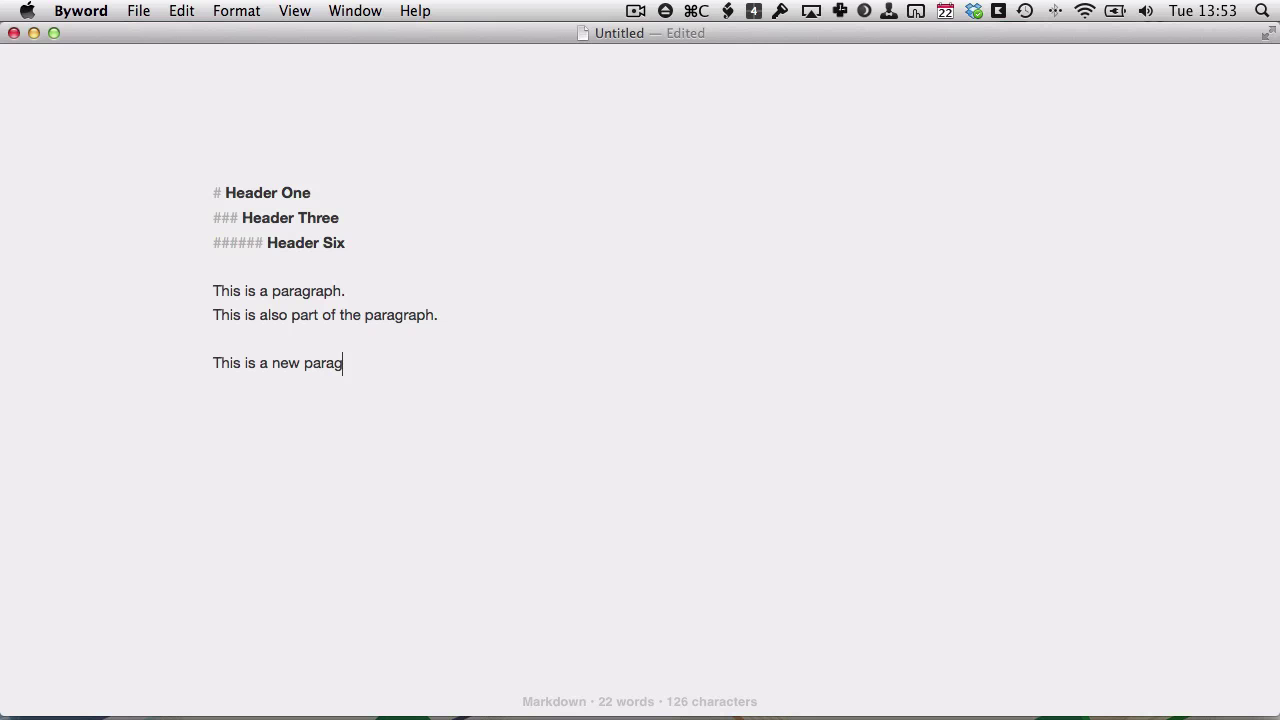
type("raph.")
key("Return")
key("Return")
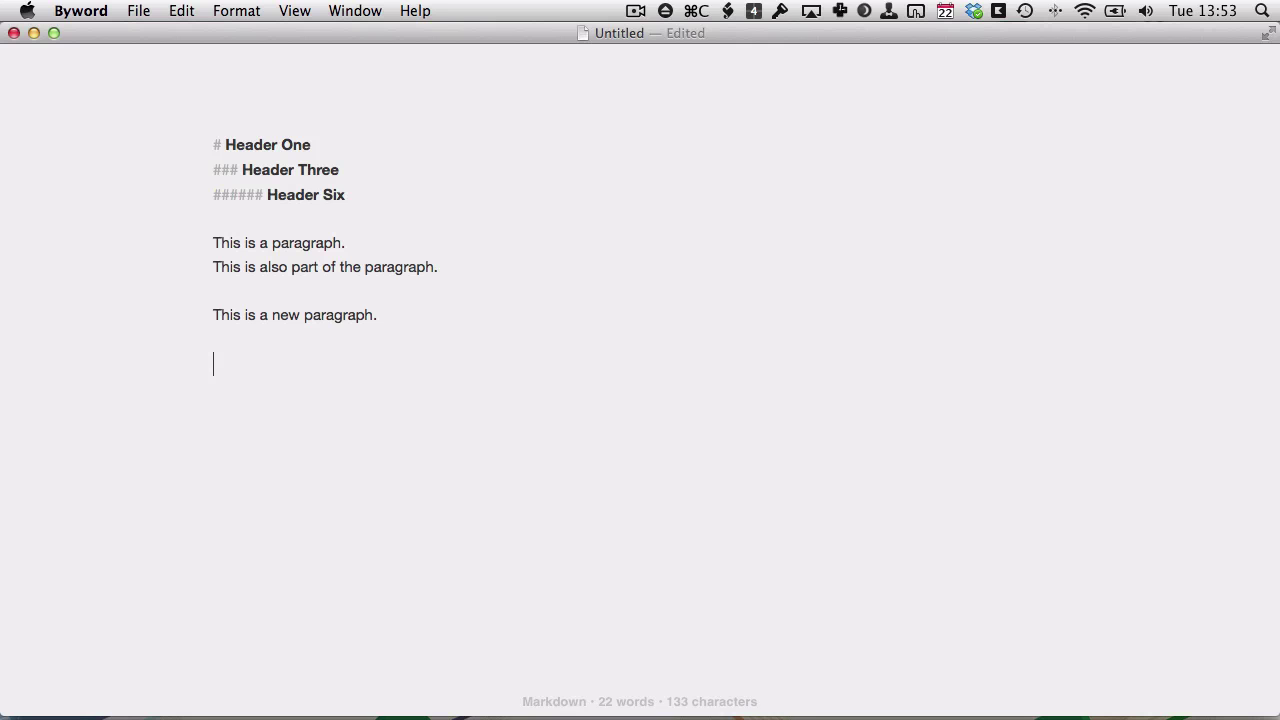
Step: Create an asterisk list with items This, Is, A, List
type("* This")
key("Return")
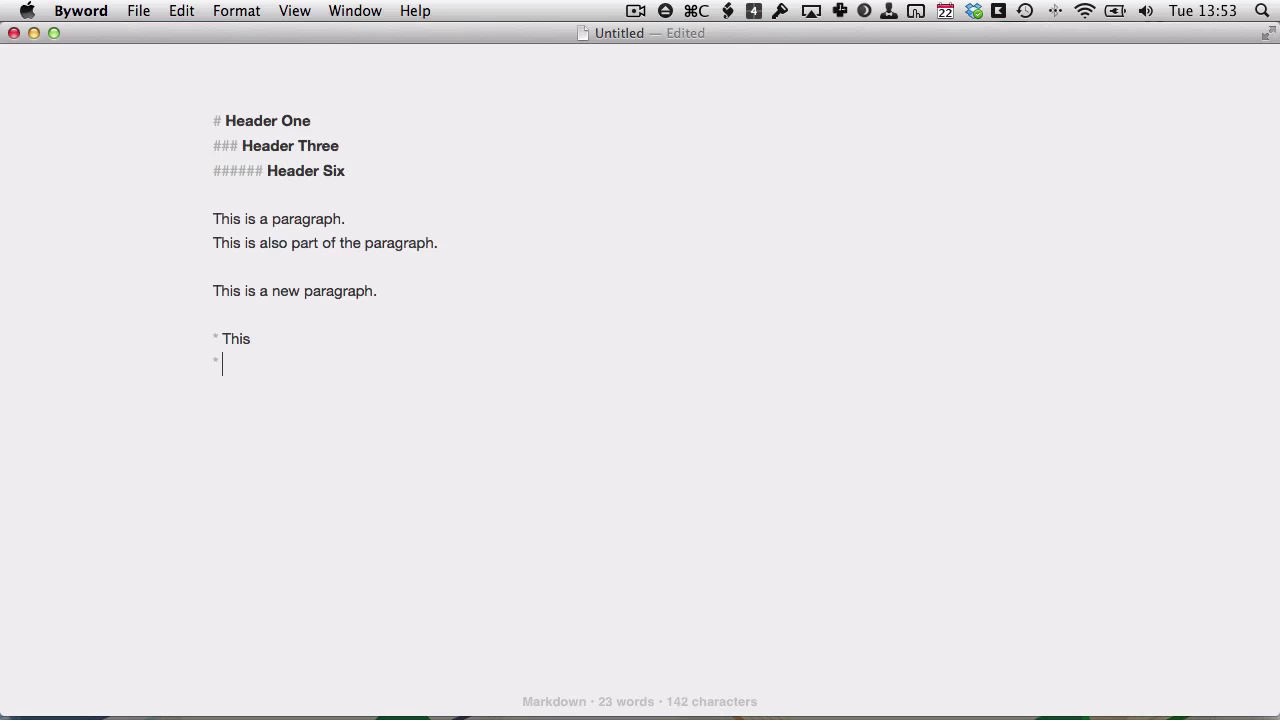
type("Is")
key("Return")
type("A")
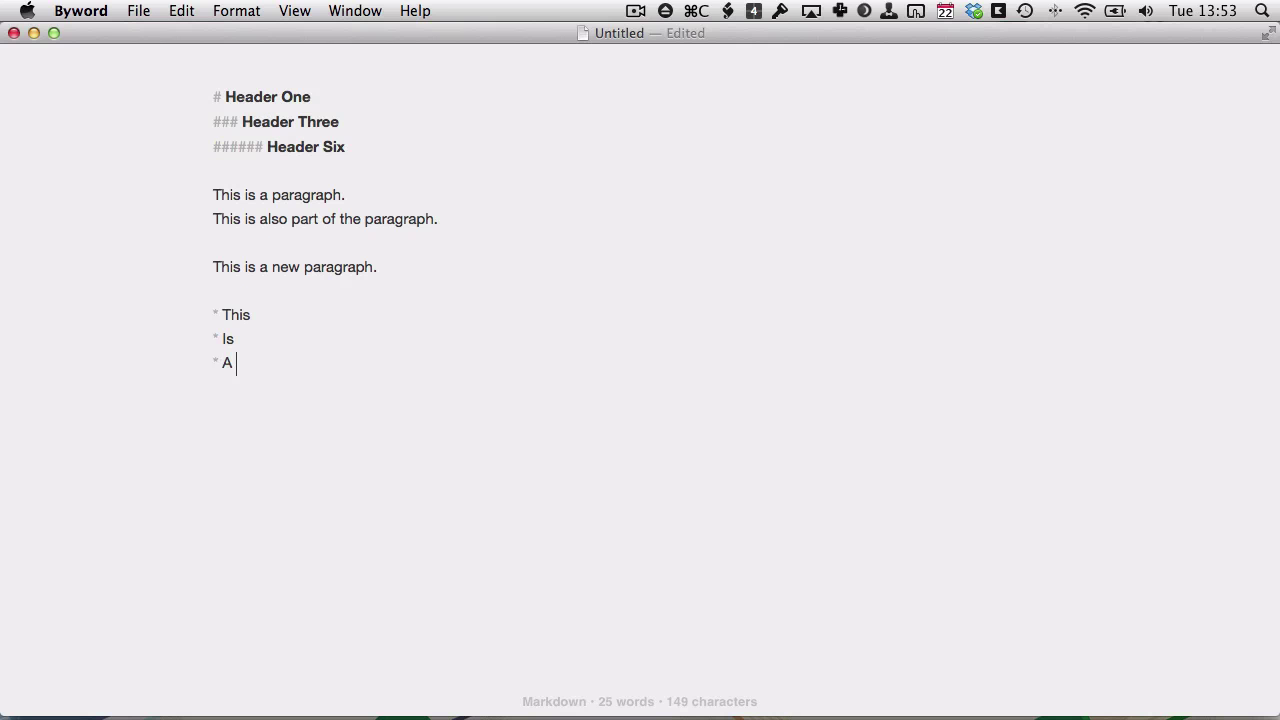
key("Return")
type("List")
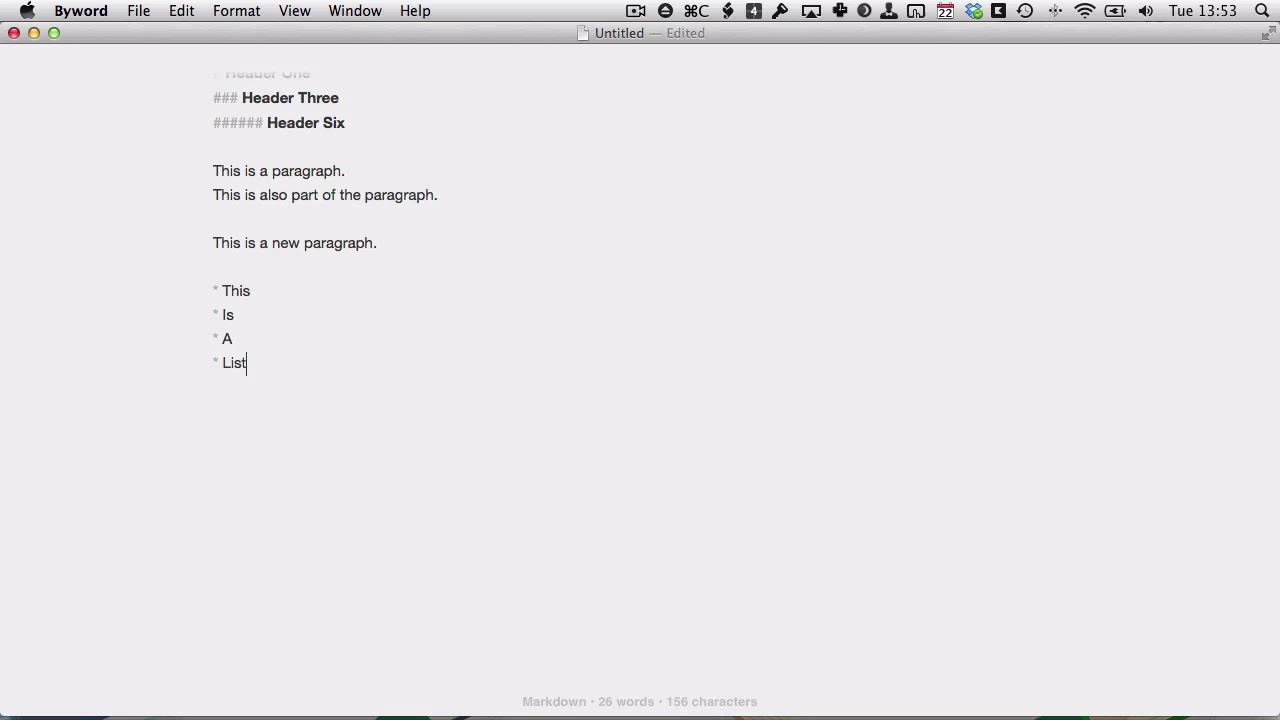
key("Return")
key("Return")
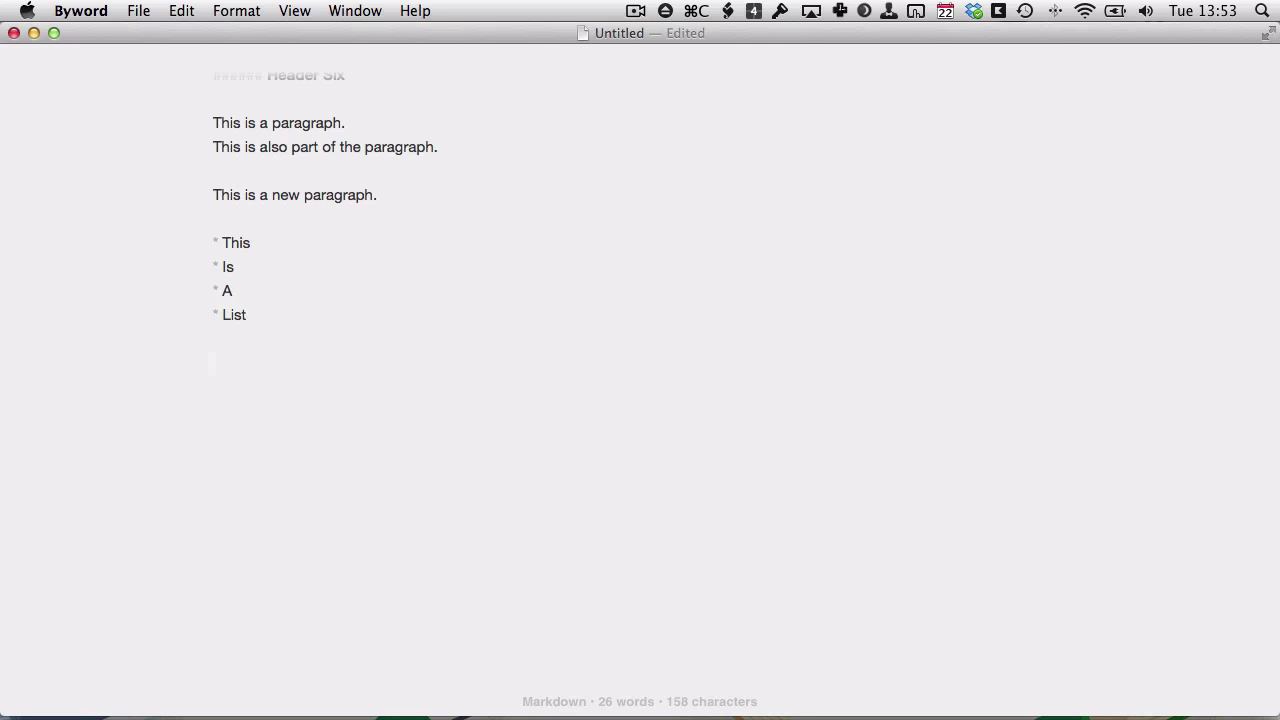
Step: Create a dash list with items This, is, also, a, list, ending with a blank line
type("- This")
key("Return")
type("is")
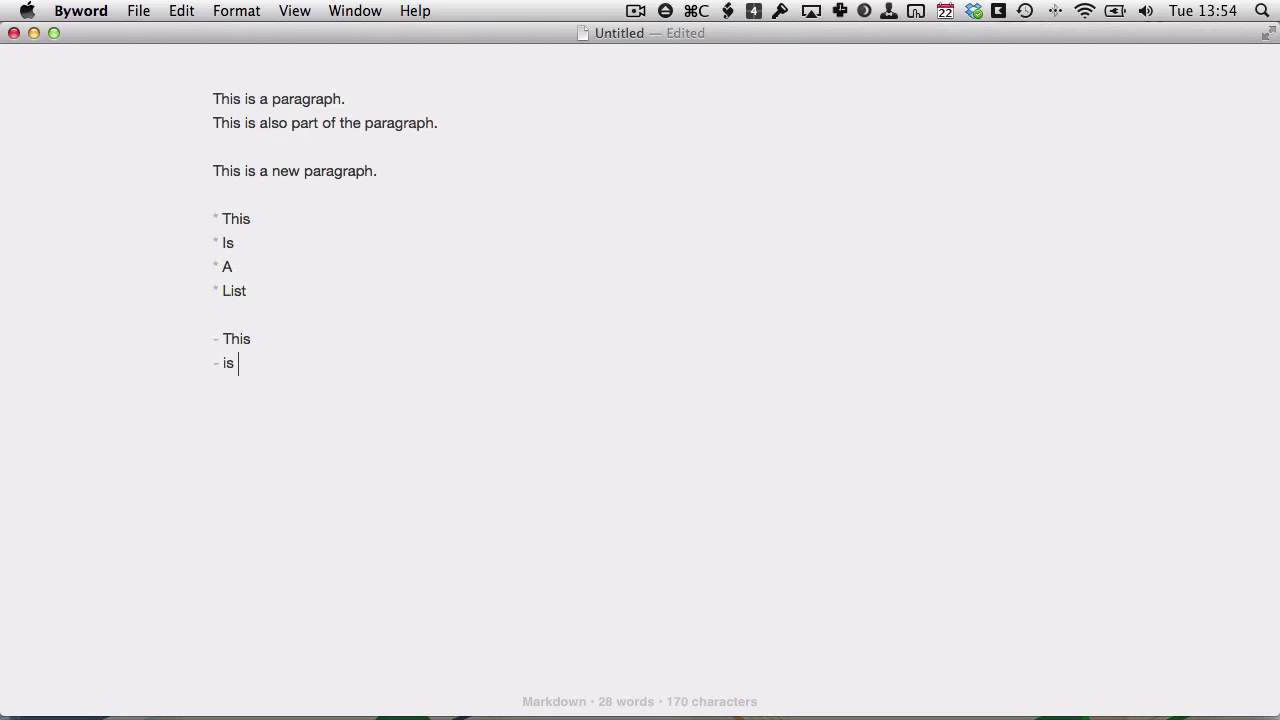
key("Return")
type("also")
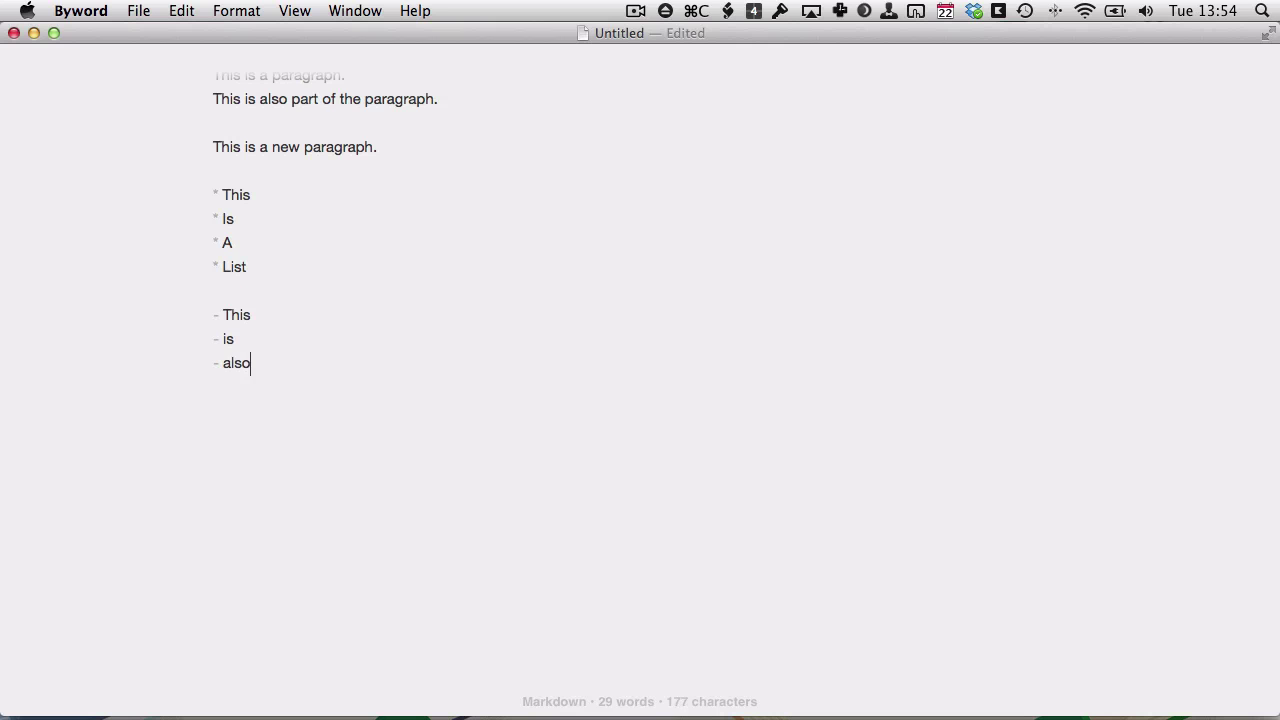
key("Return")
type("a")
key("Return")
type("list")
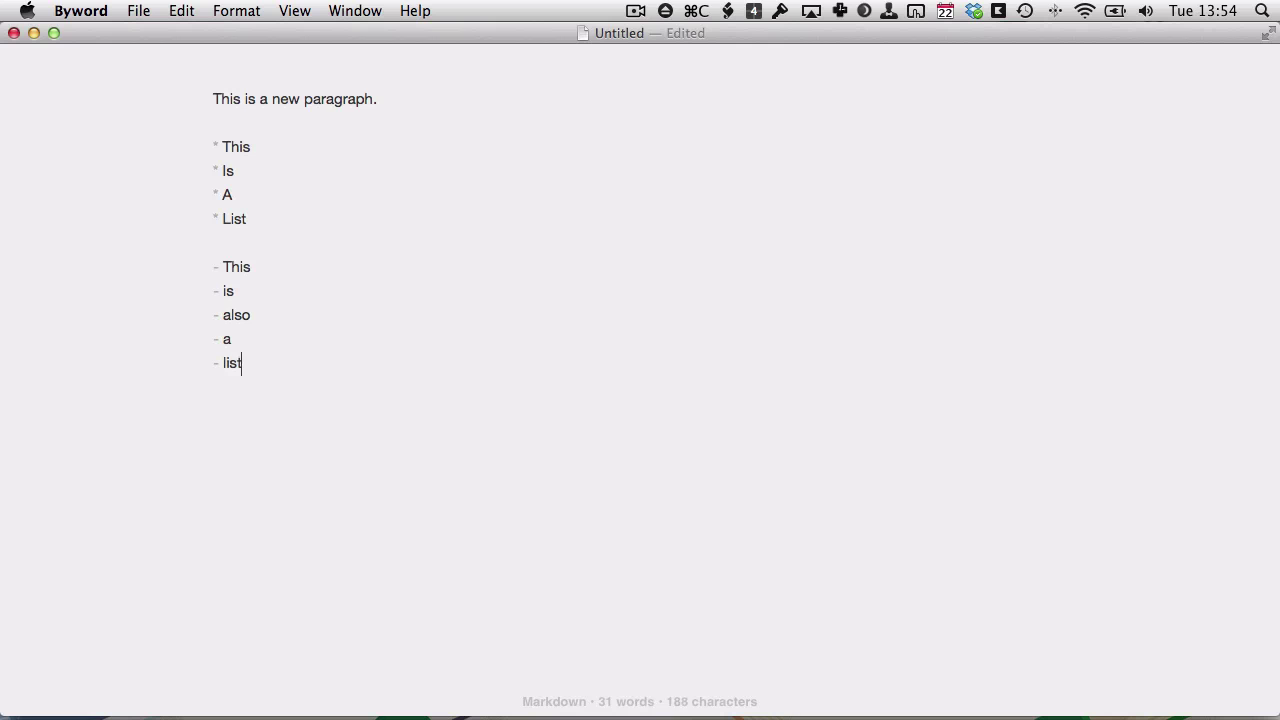
key("Return")
key("Return")
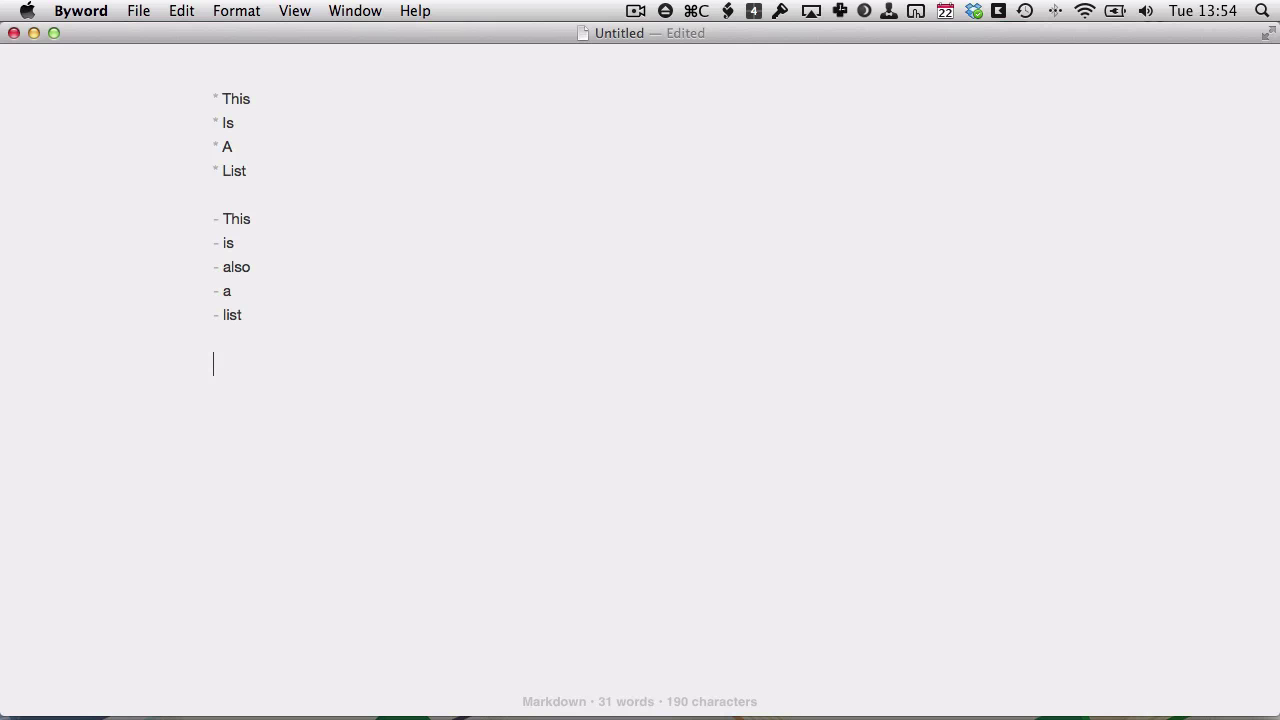
type("[This is the link text](http:")
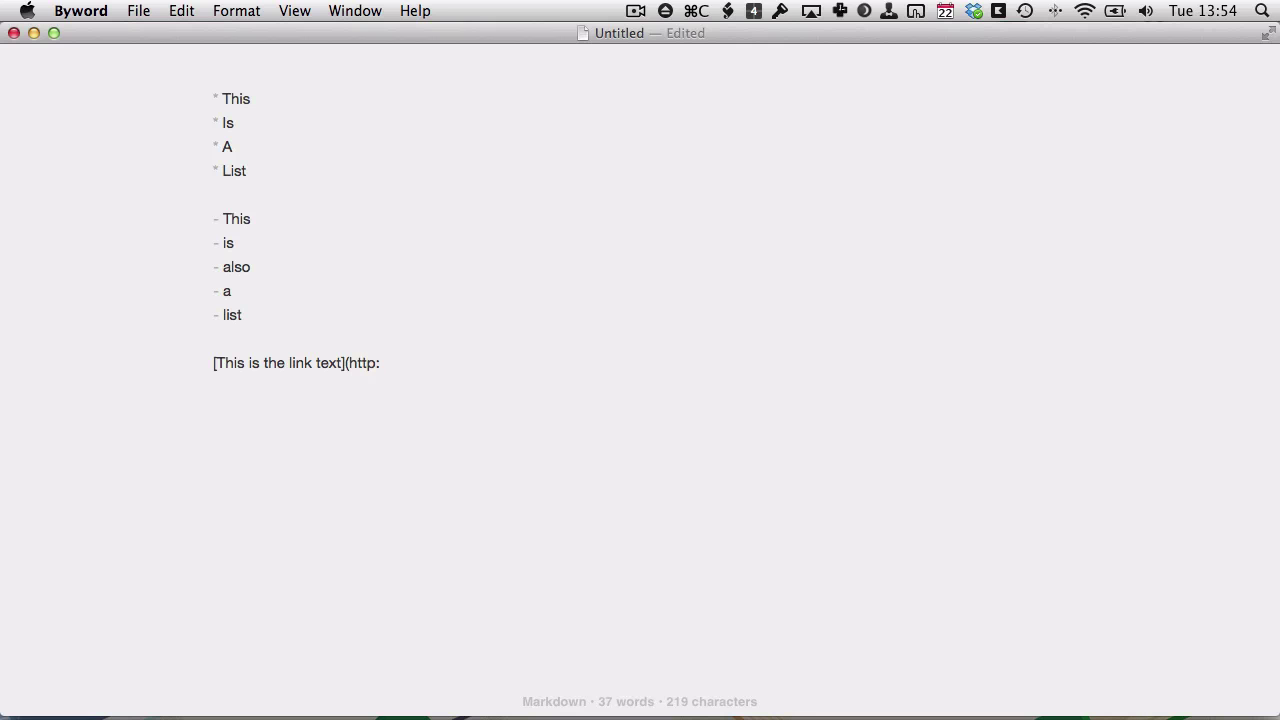
type("//tutsplus.com)")
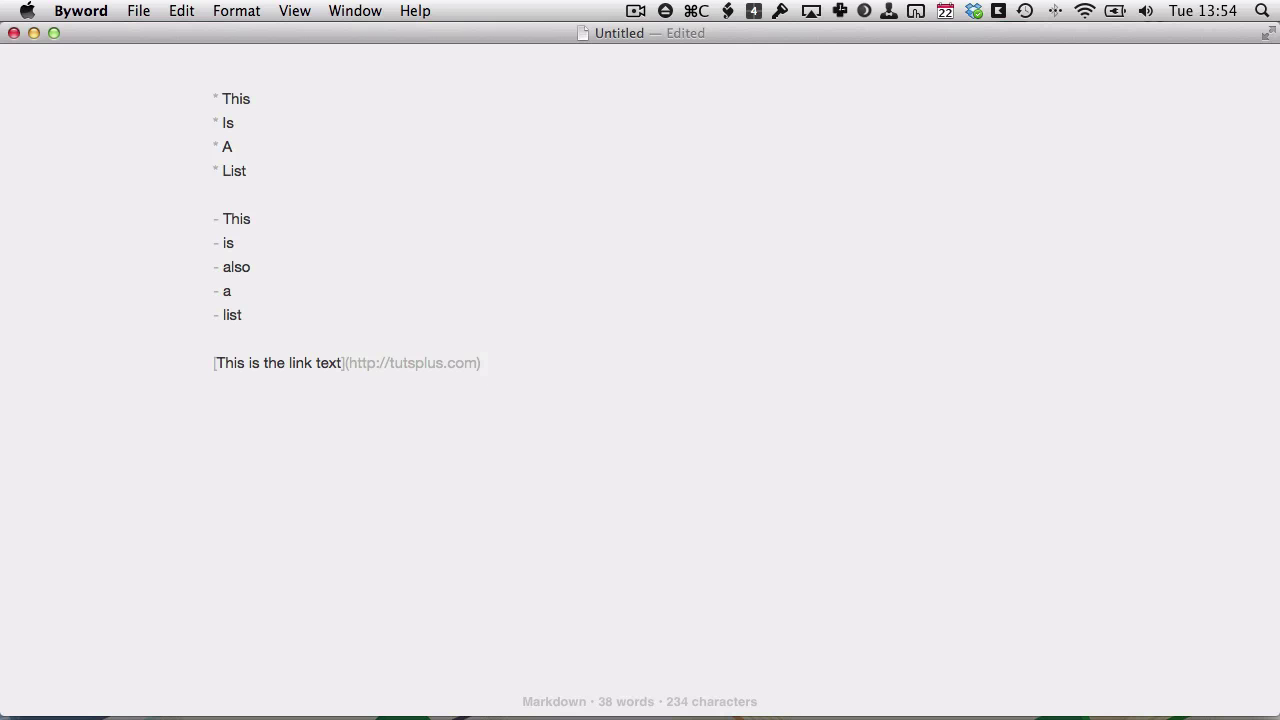
key("Return")
key("Return")
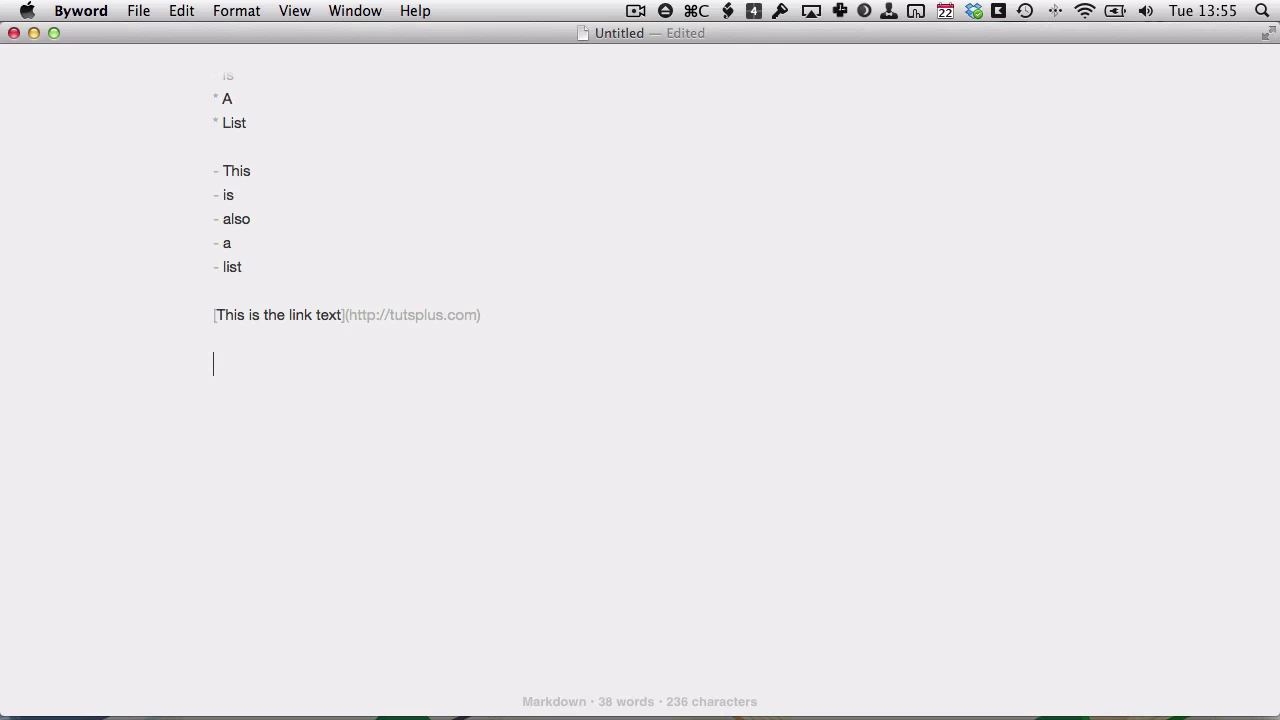
Step: Type the line '*Emphasis* **Strong** _emphasis_ __strong emphasis__', correcting typos along the way
type("*Emphas")
type("is* **Strong**")
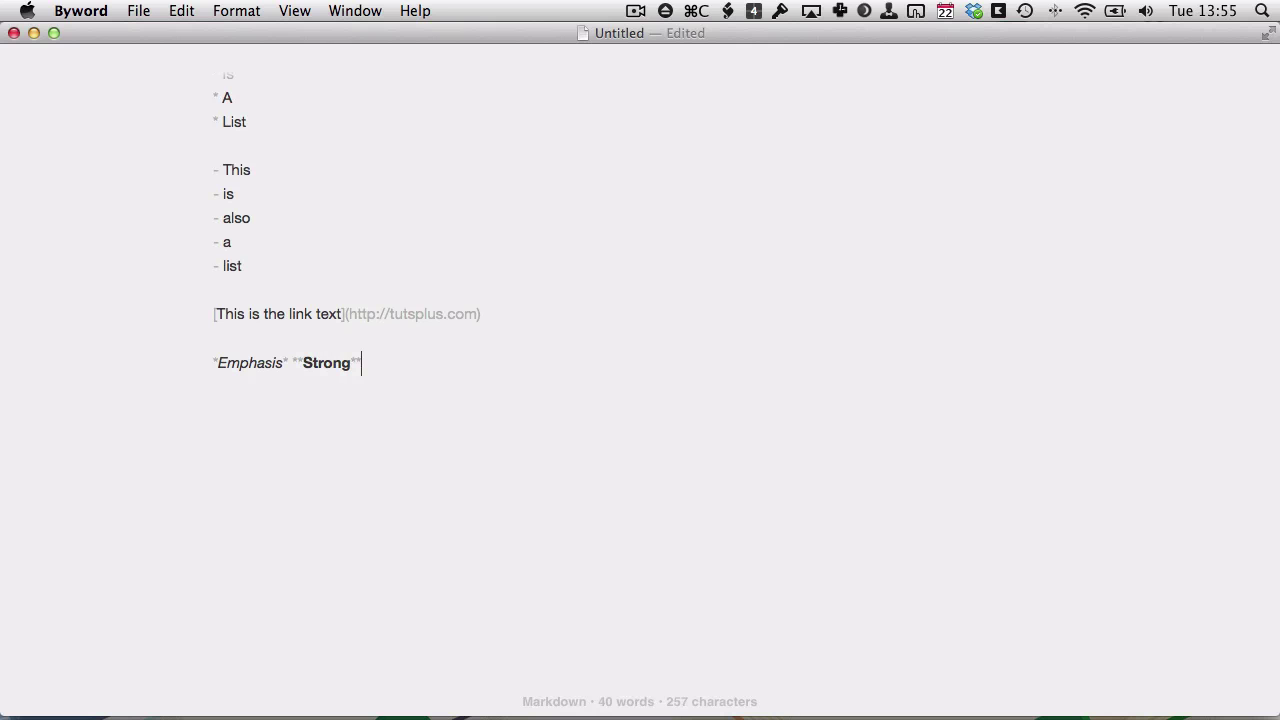
type(" _")
type("emphasis_ ")
type("__")
key("BackSpace")
key("BackSpace")
type("emph")
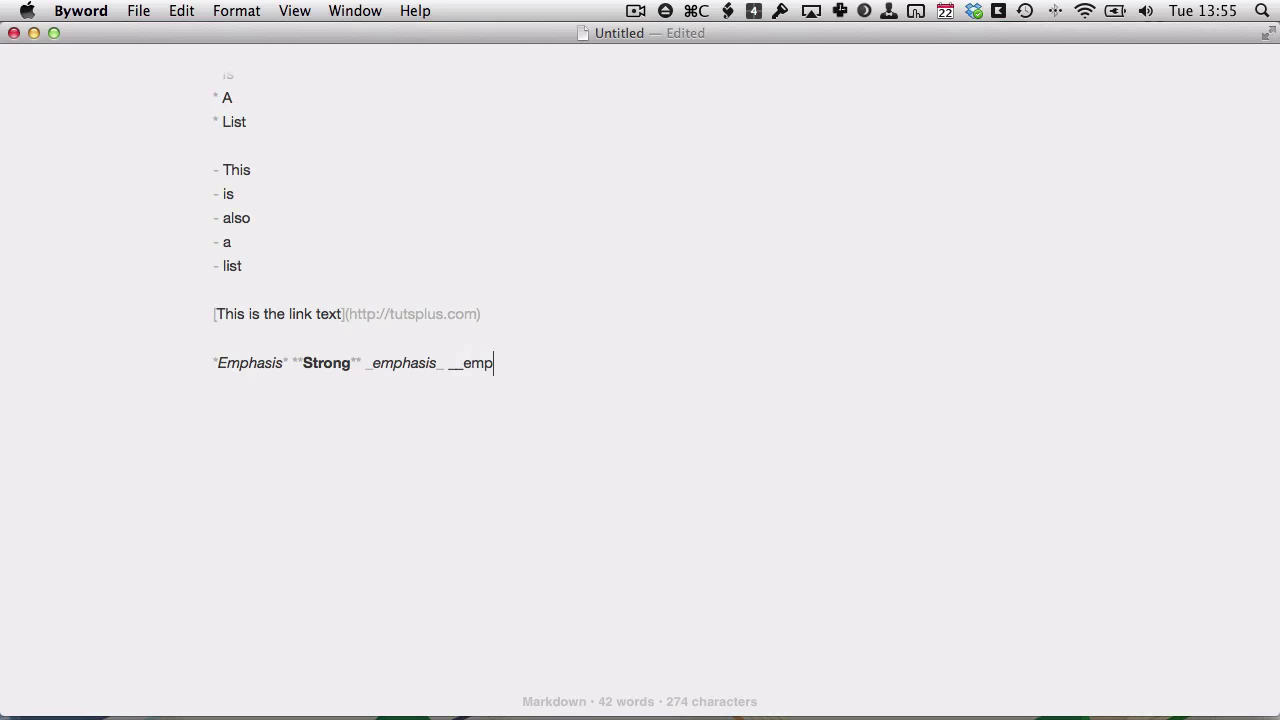
key("BackSpace")
key("BackSpace")
key("BackSpace")
key("BackSpace")
type("strong emphasis__")
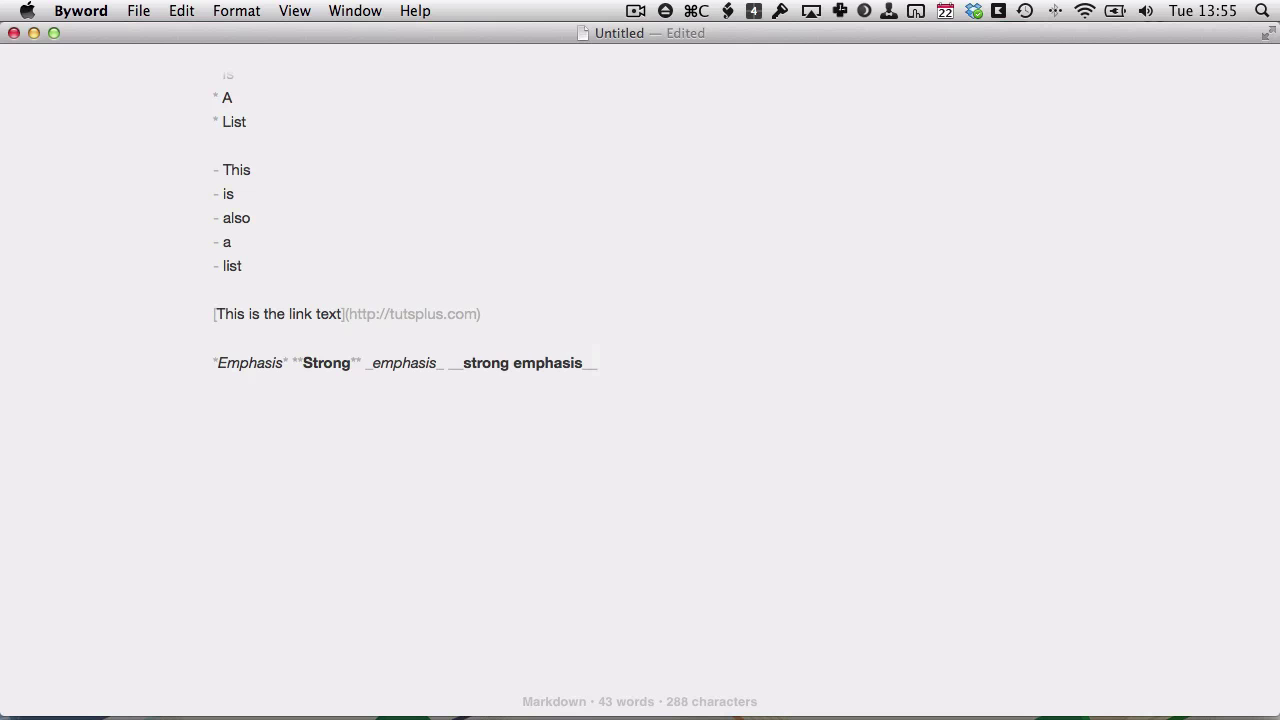
scroll(640, 380, "up", 8)
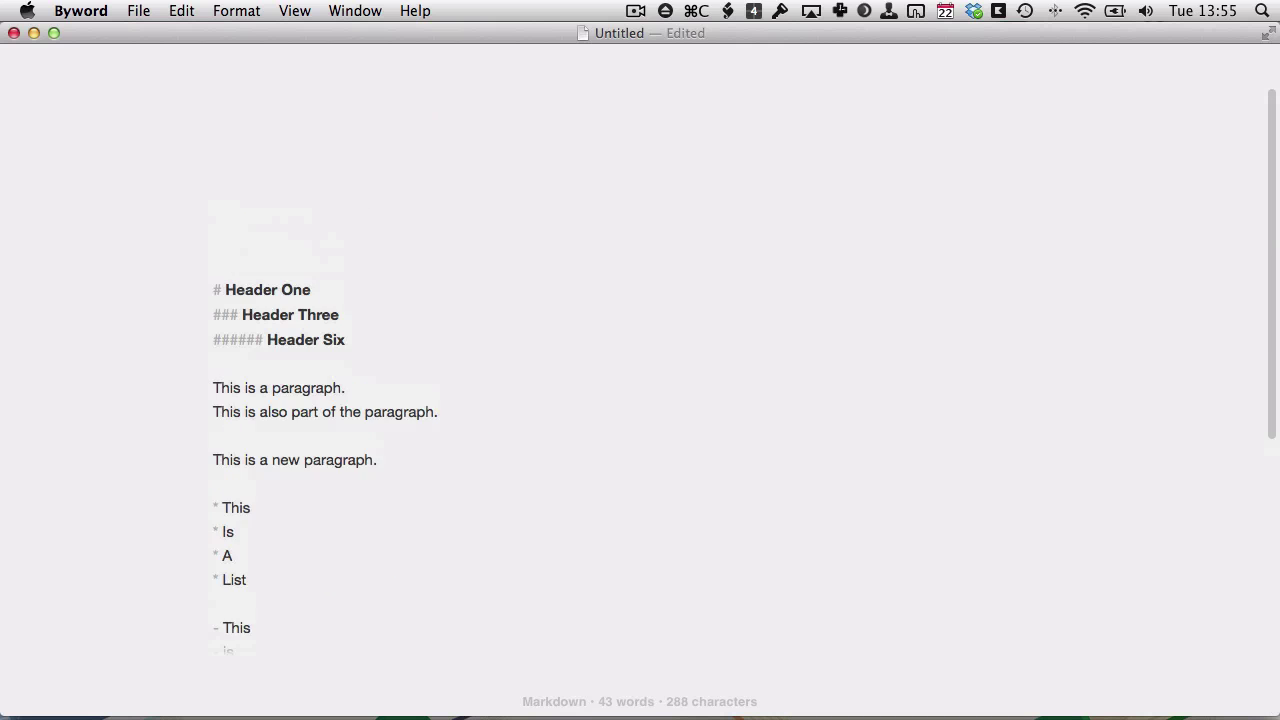
scroll(640, 380, "down", 6)
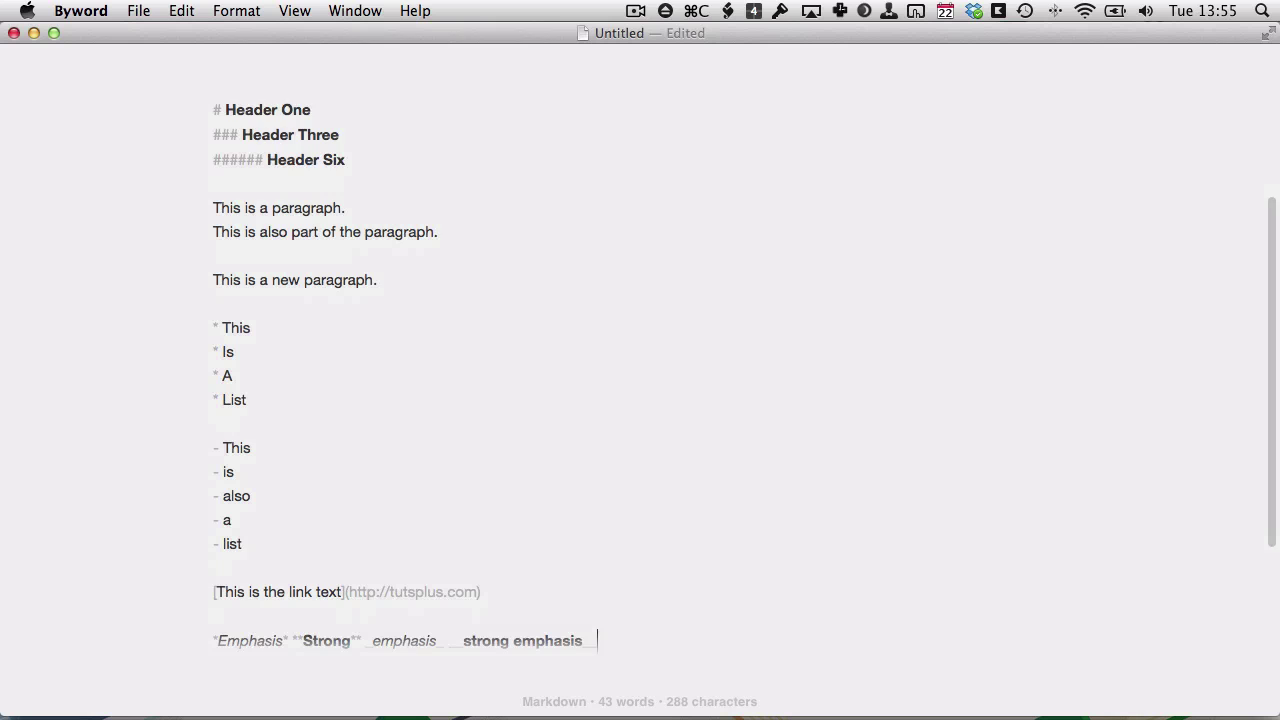
scroll(640, 380, "down", 2)
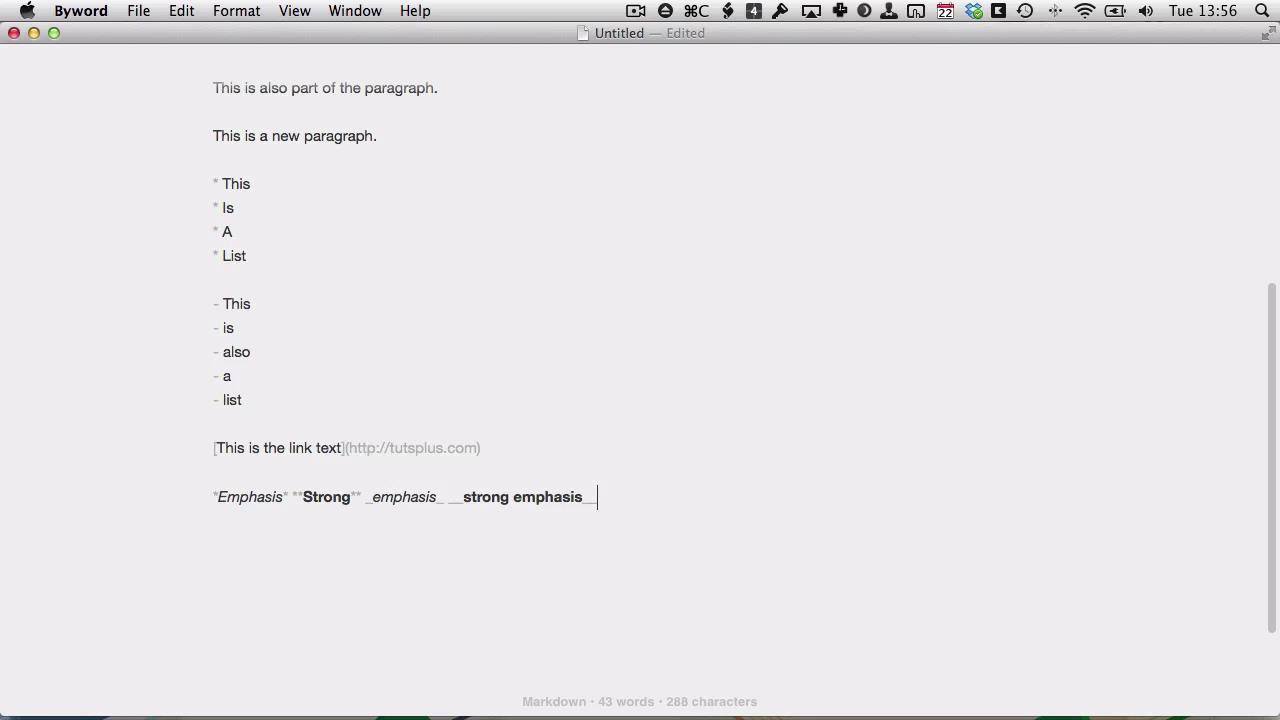
scroll(395, 503, "up", 10)
scroll(395, 503, "down", 13)
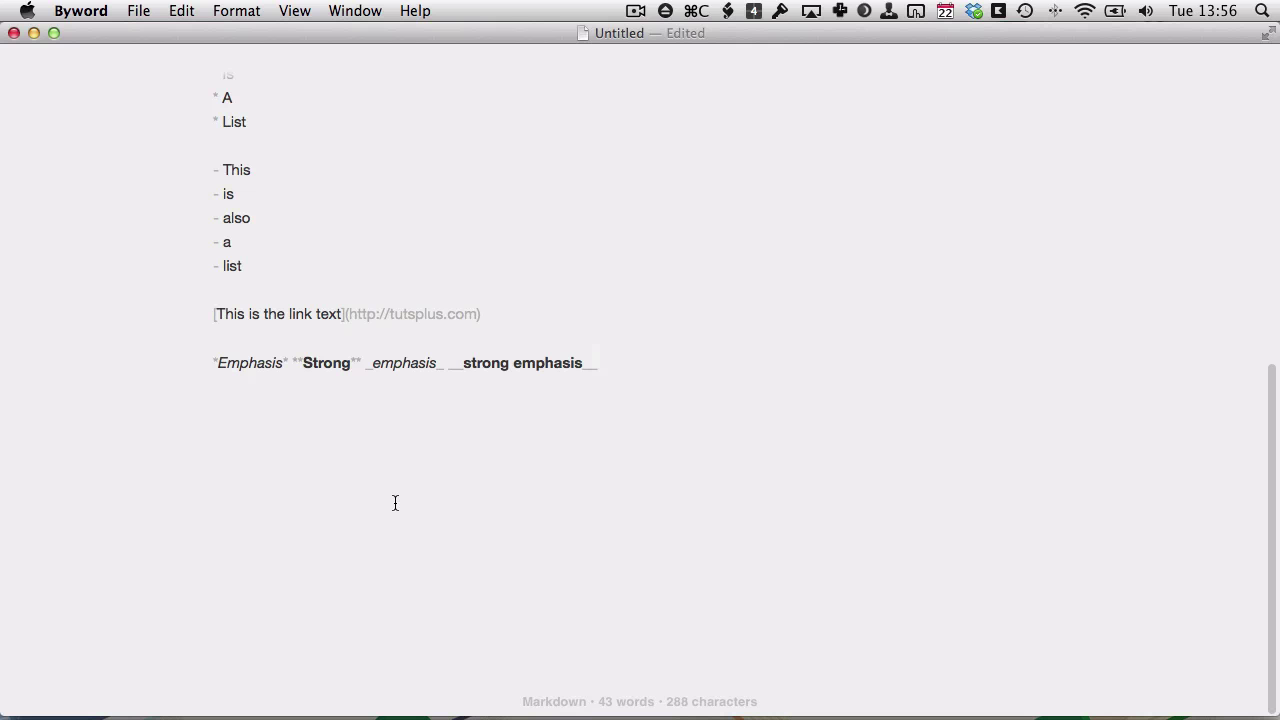
scroll(395, 503, "up", 10)
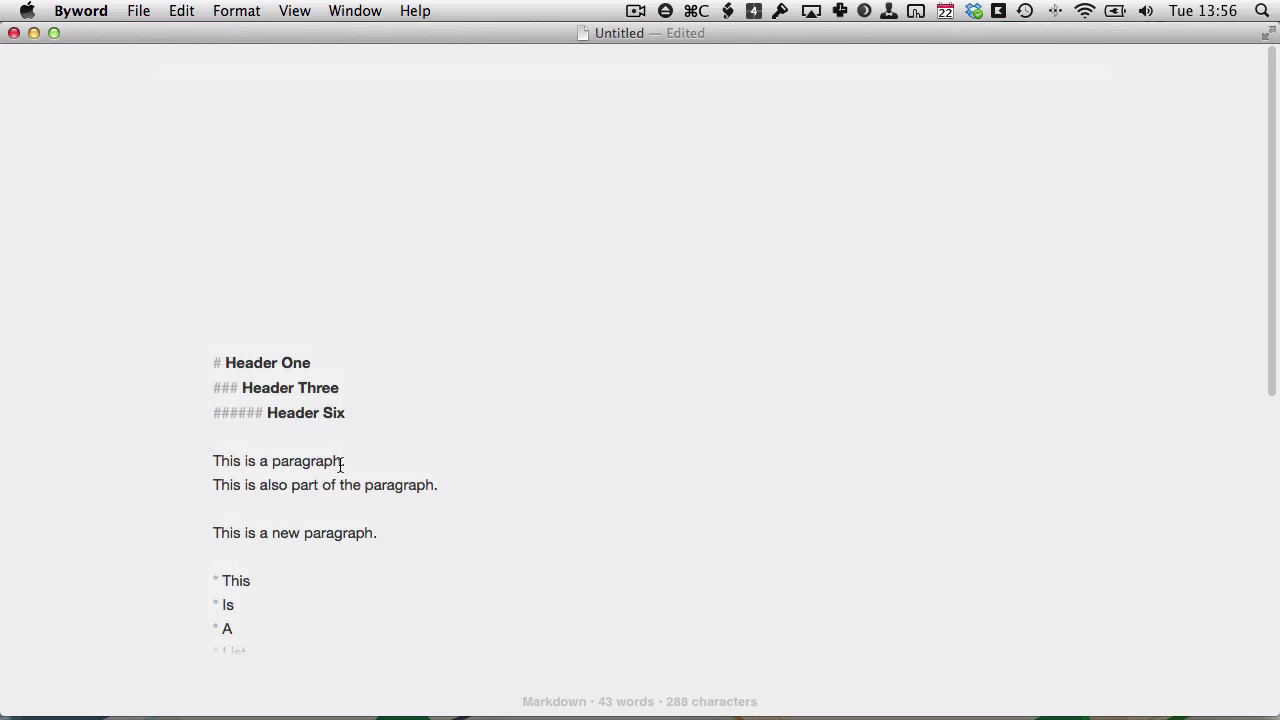
scroll(411, 411, "down", 10)
scroll(412, 411, "up", 3)
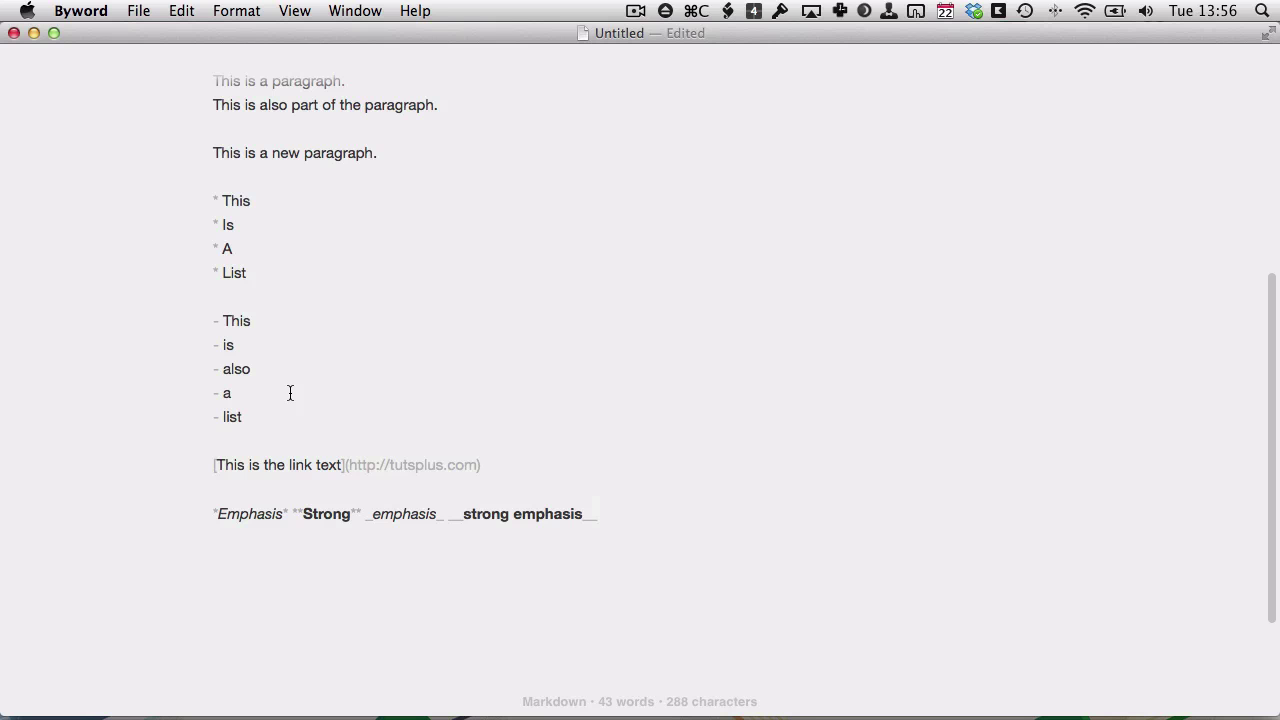
Step: Open File > Preview Markdown and scroll through the rendered headings, lists, link and emphasis
left_click(141, 12)
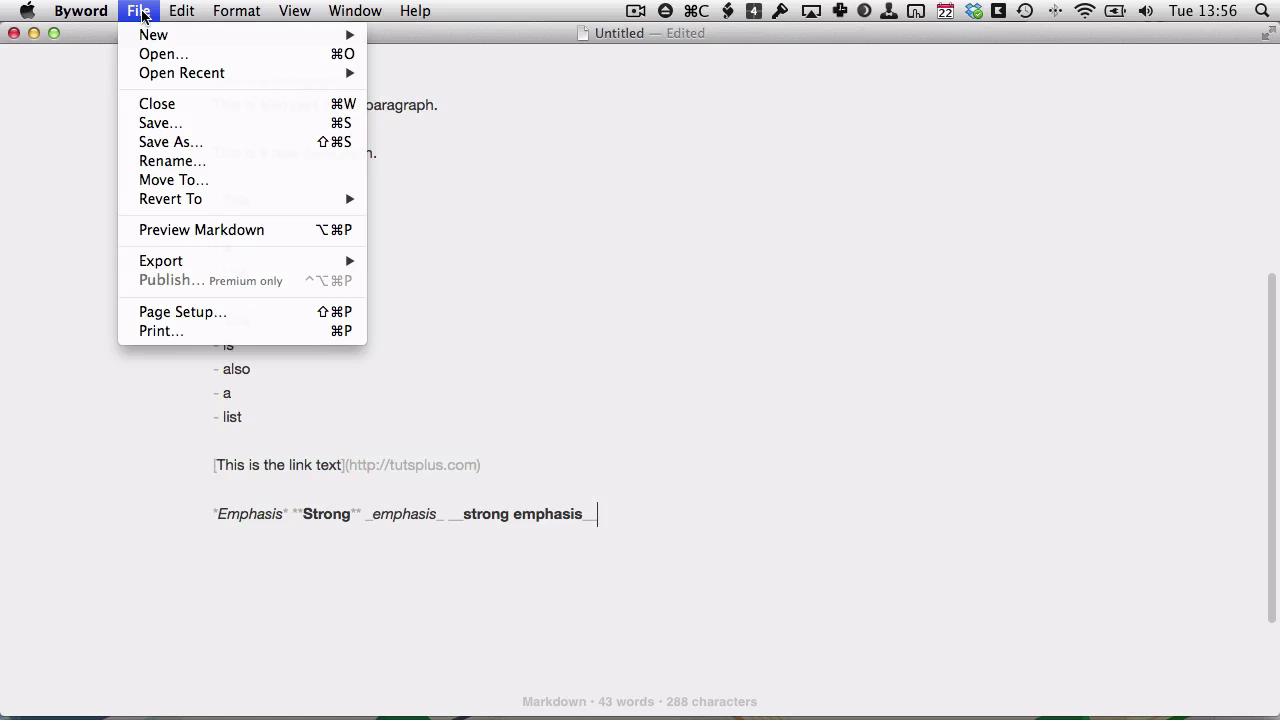
mouse_move(223, 266)
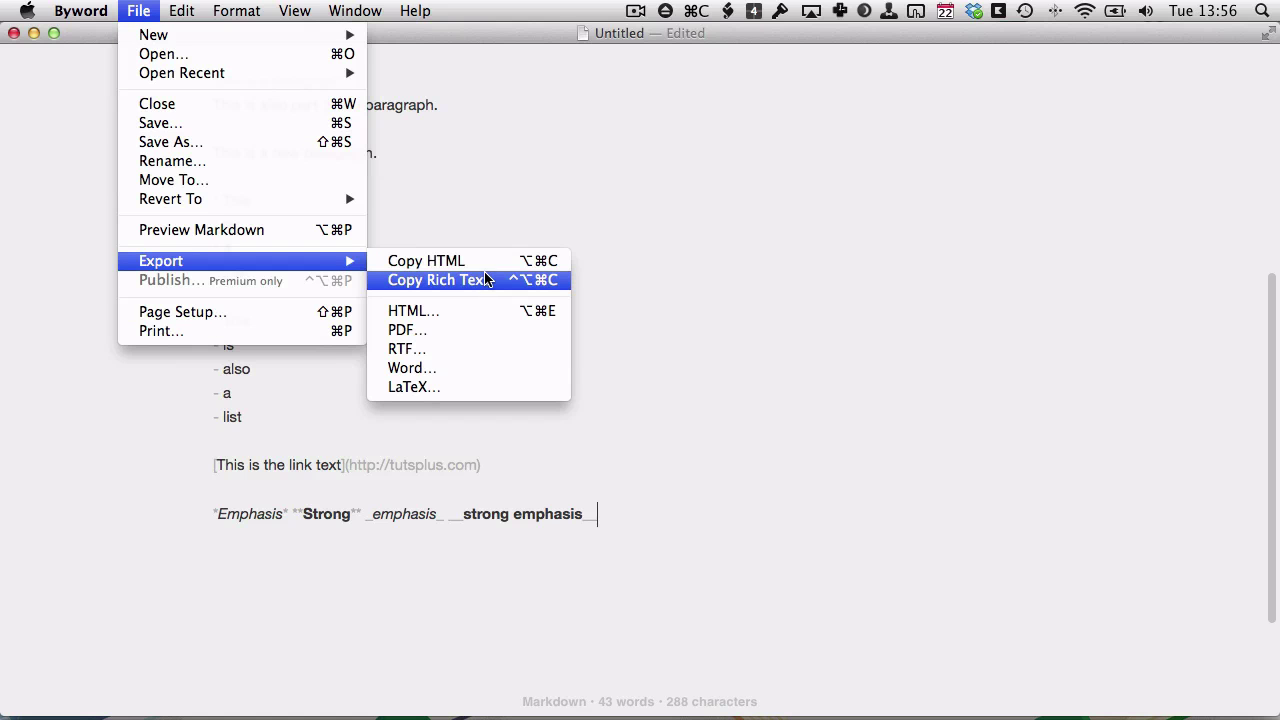
left_click(240, 231)
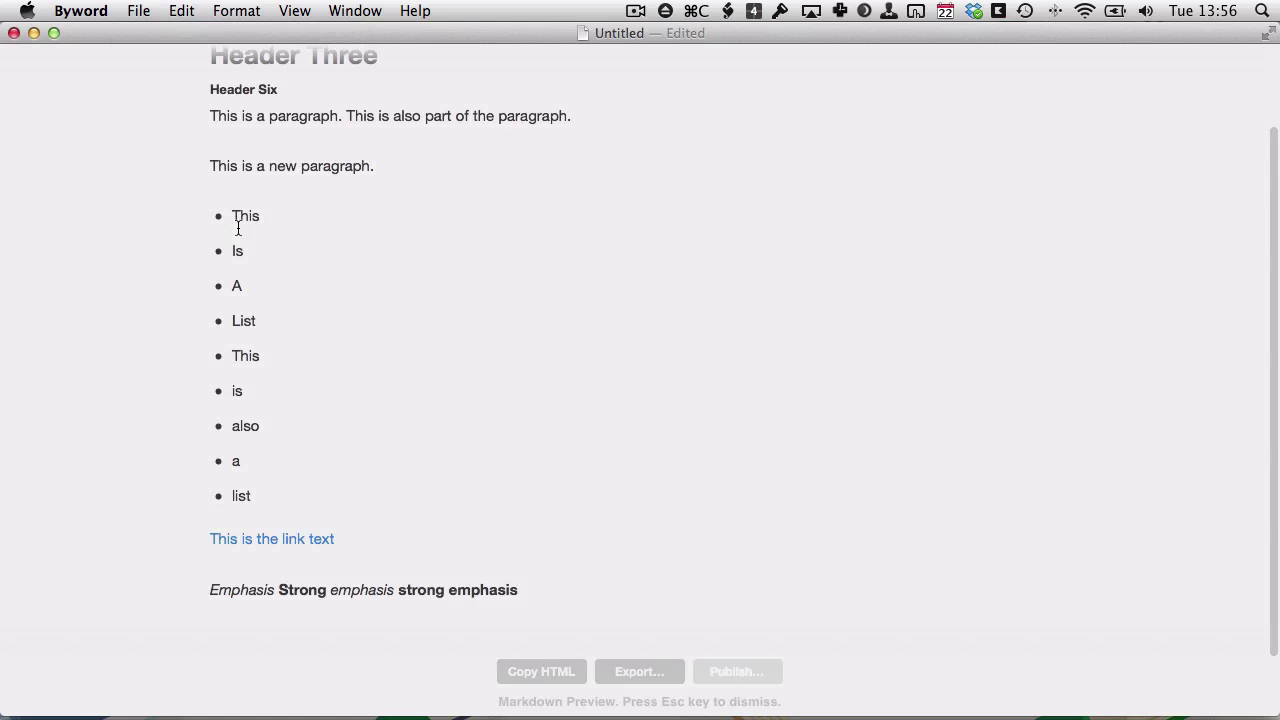
scroll(236, 228, "up", 4)
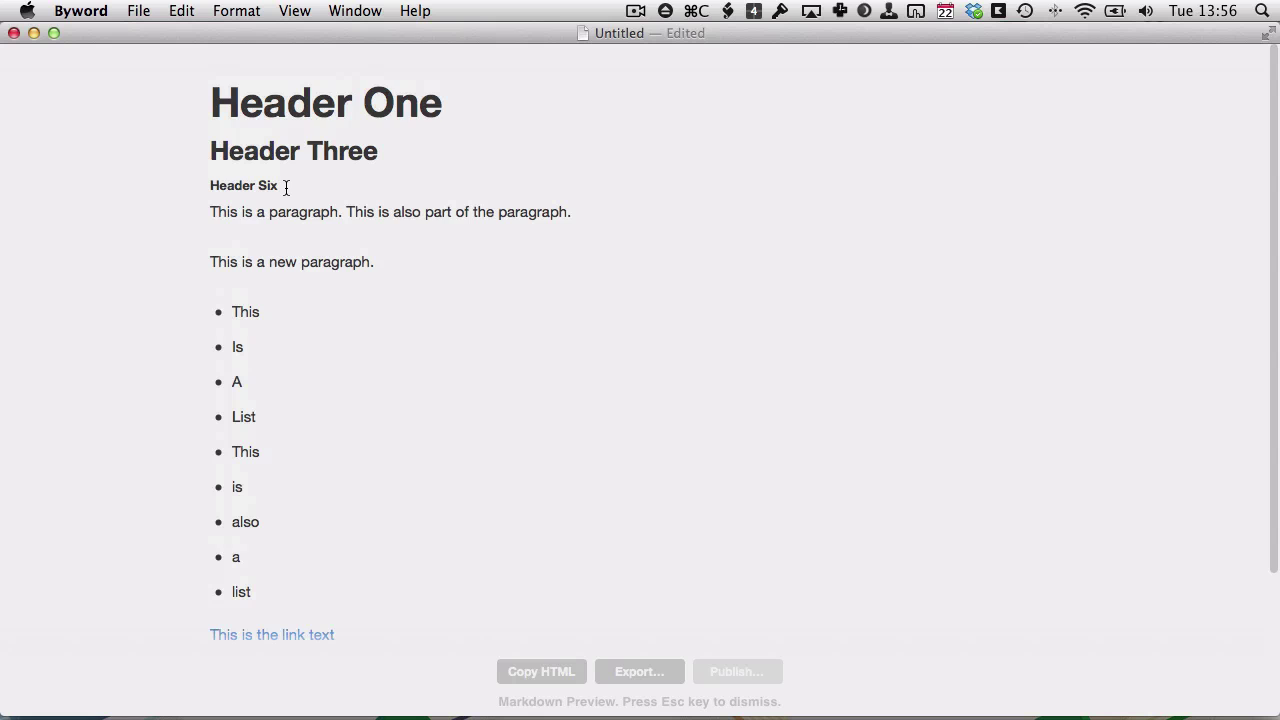
scroll(286, 189, "down", 3)
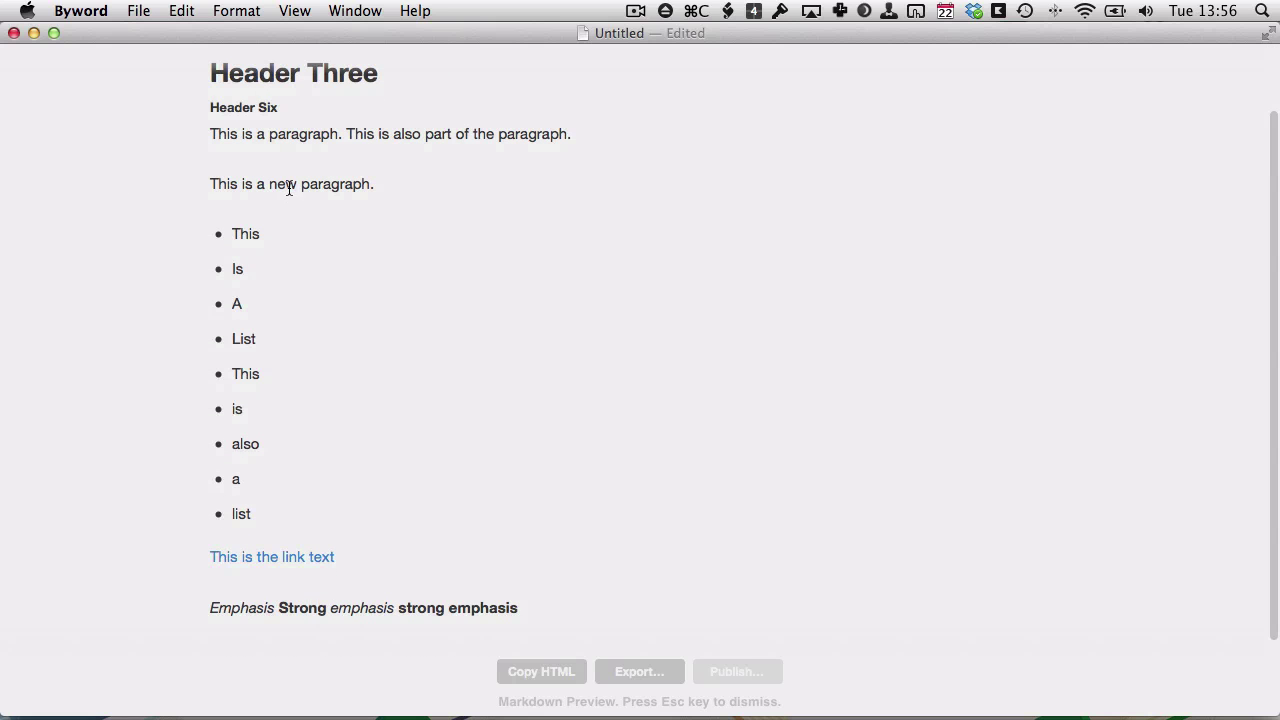
scroll(251, 472, "down", 1)
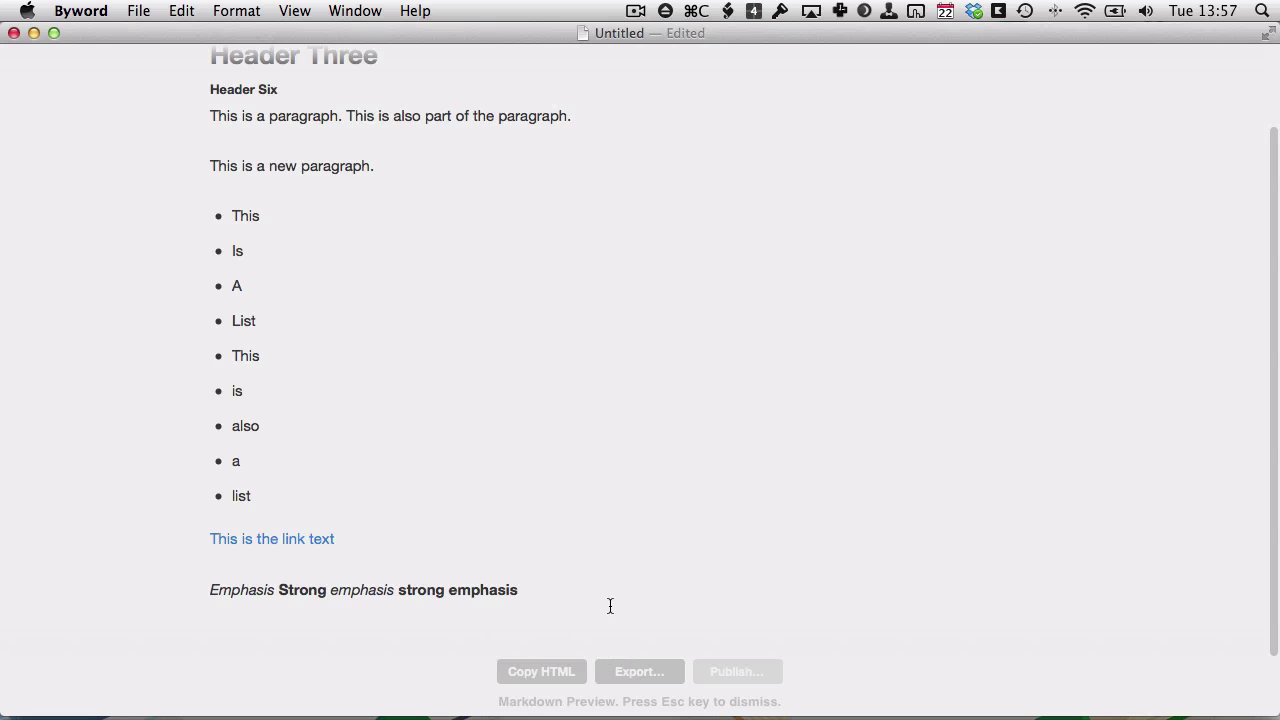
scroll(544, 452, "up", 3)
scroll(544, 452, "down", 3)
Step: Dismiss the Markdown preview with Esc to return to the raw 43-word source
key("Escape")
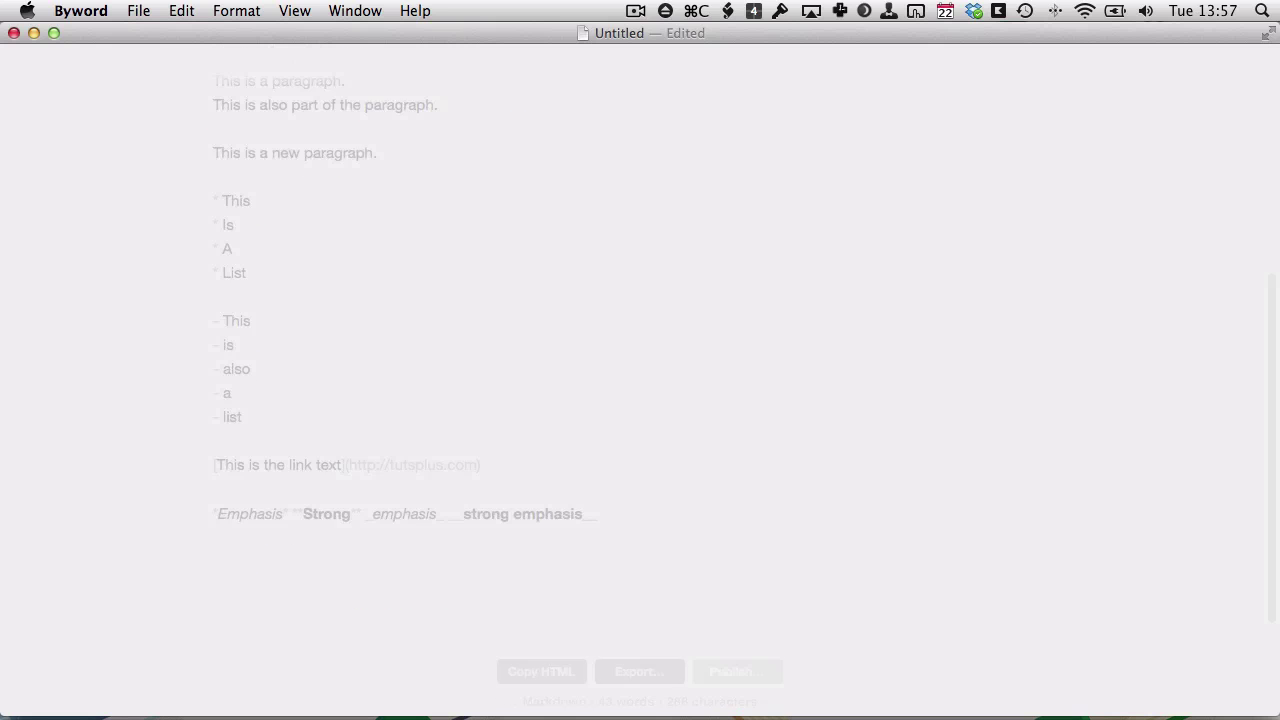
scroll(640, 380, "up", 5)
scroll(640, 380, "down", 6)
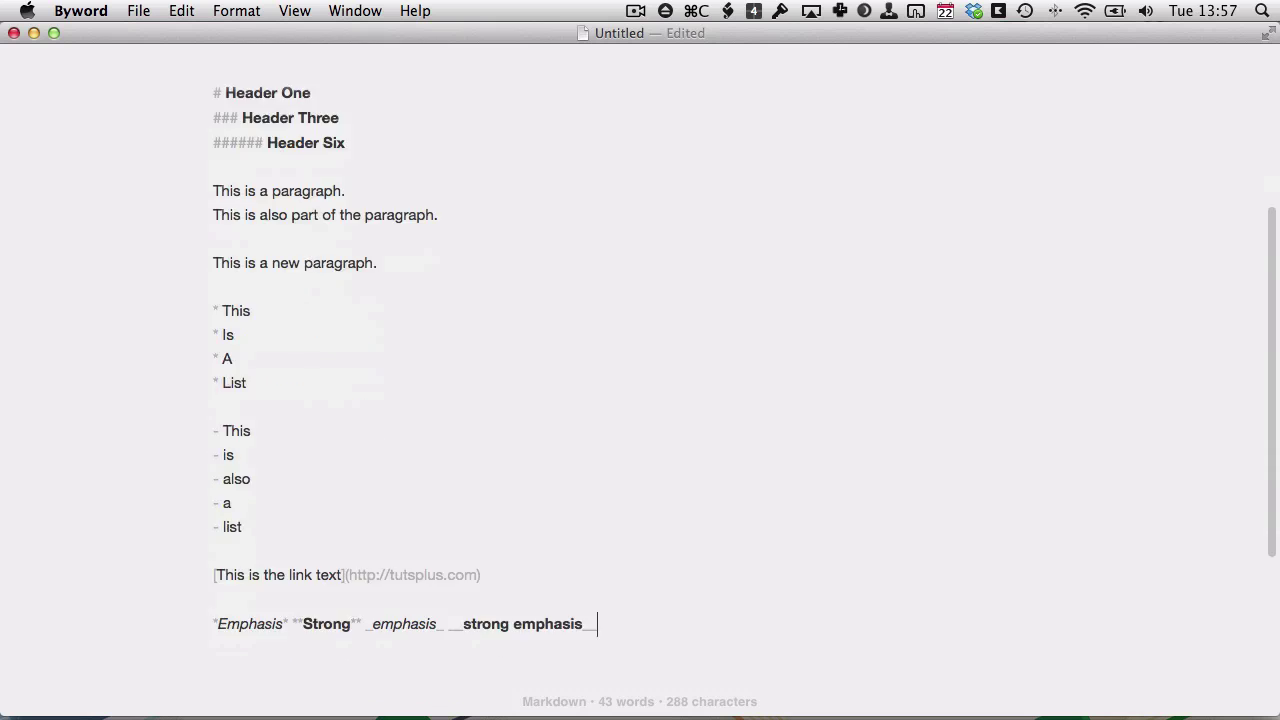